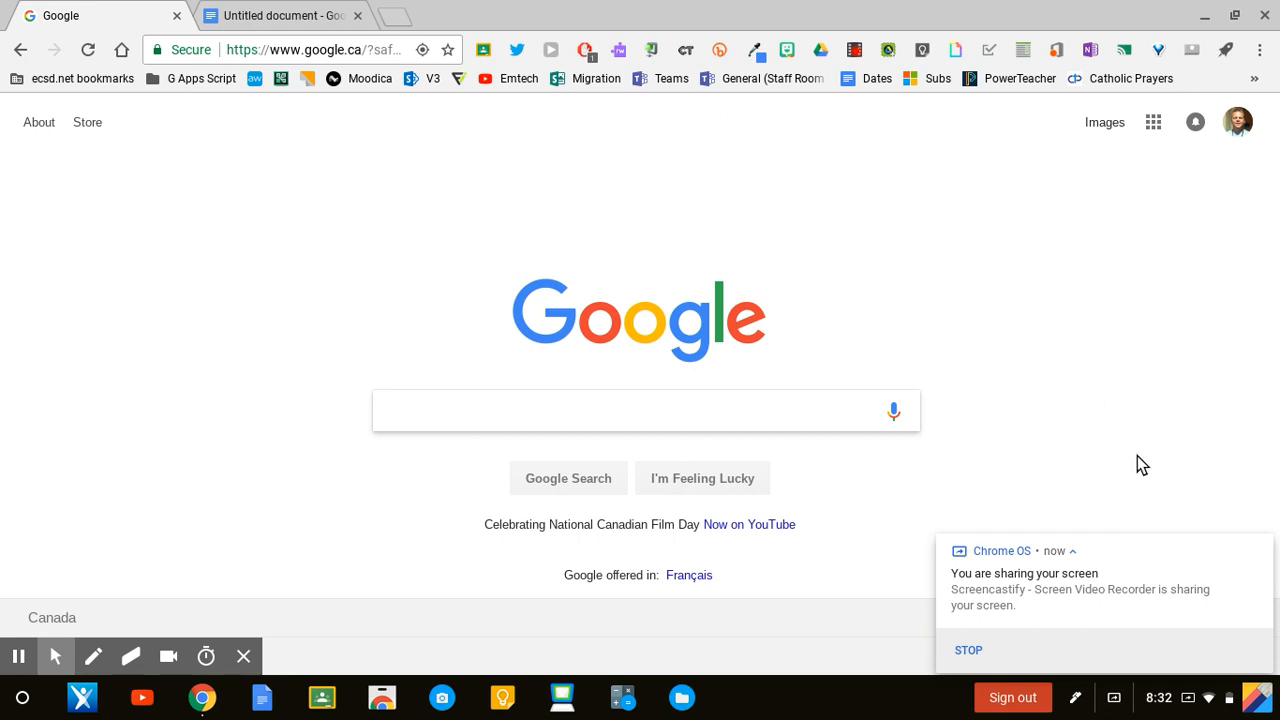
Open the Chrome OS settings, search for "language" and expand the Language section
{"action": "left_click", "coordinate": [1258, 700]}
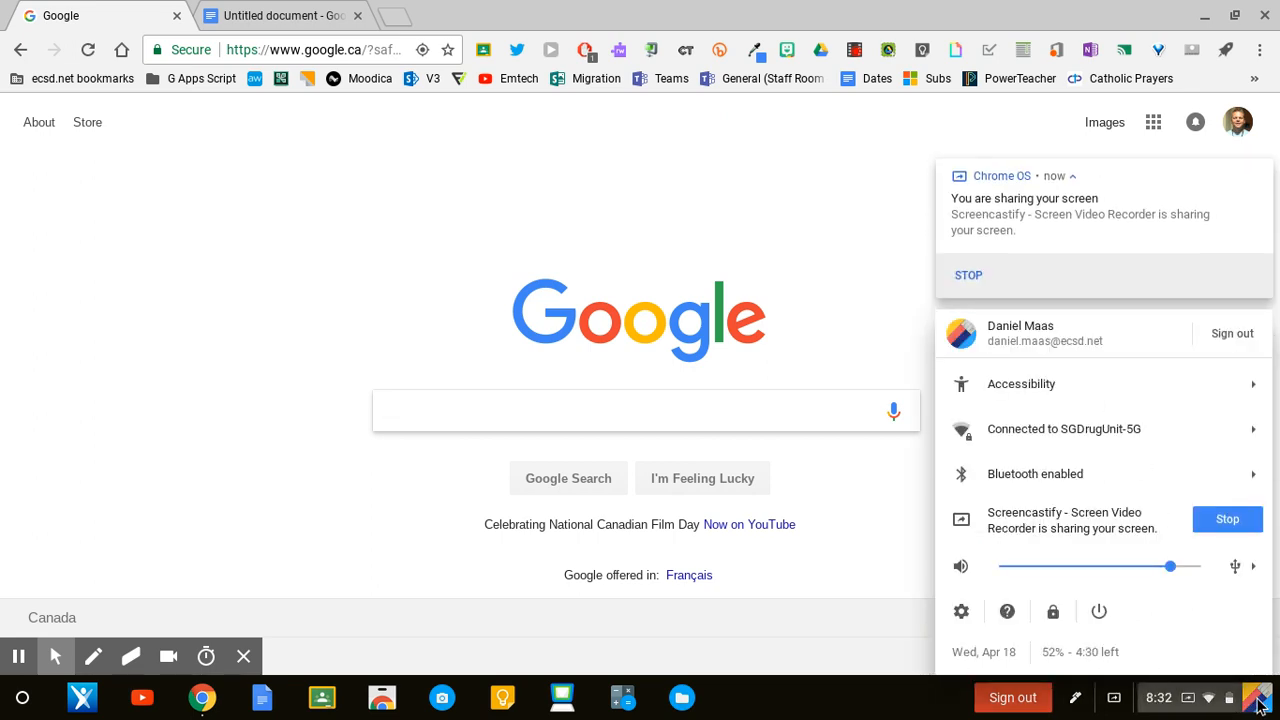
{"action": "left_click", "coordinate": [962, 611]}
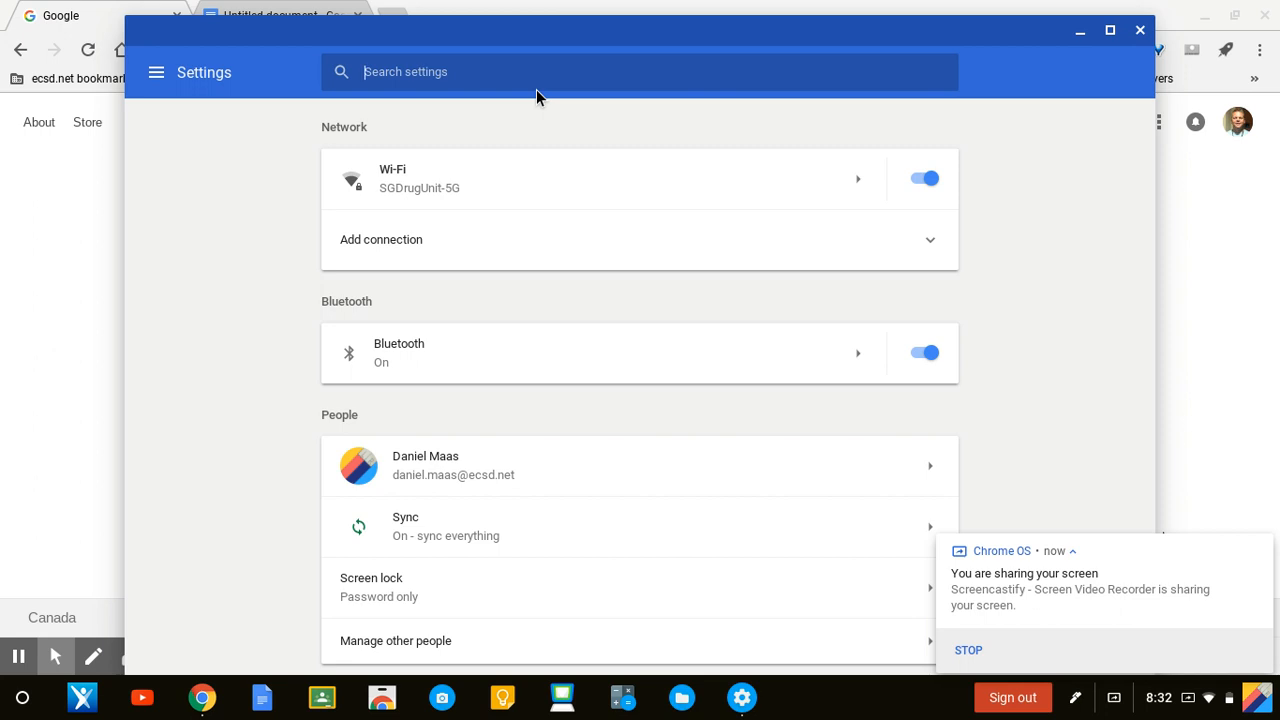
{"action": "type", "text": "langua"}
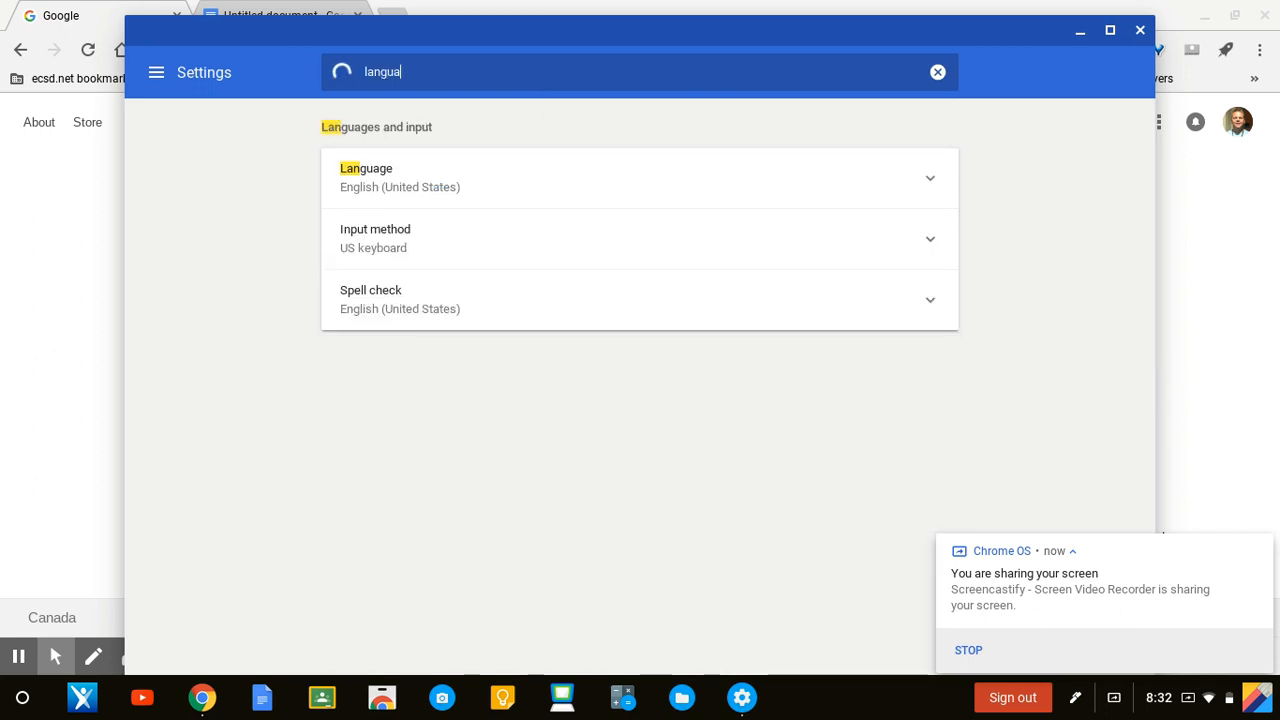
{"action": "type", "text": "ge"}
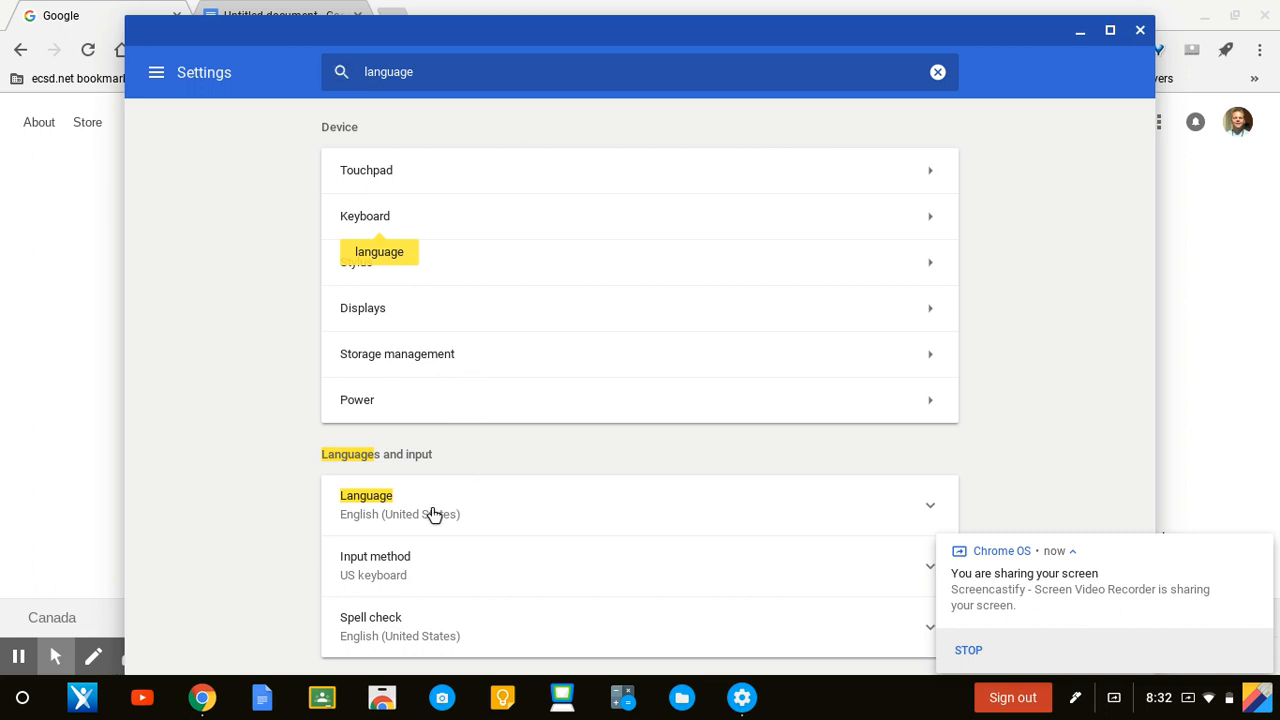
{"action": "left_click", "coordinate": [557, 510]}
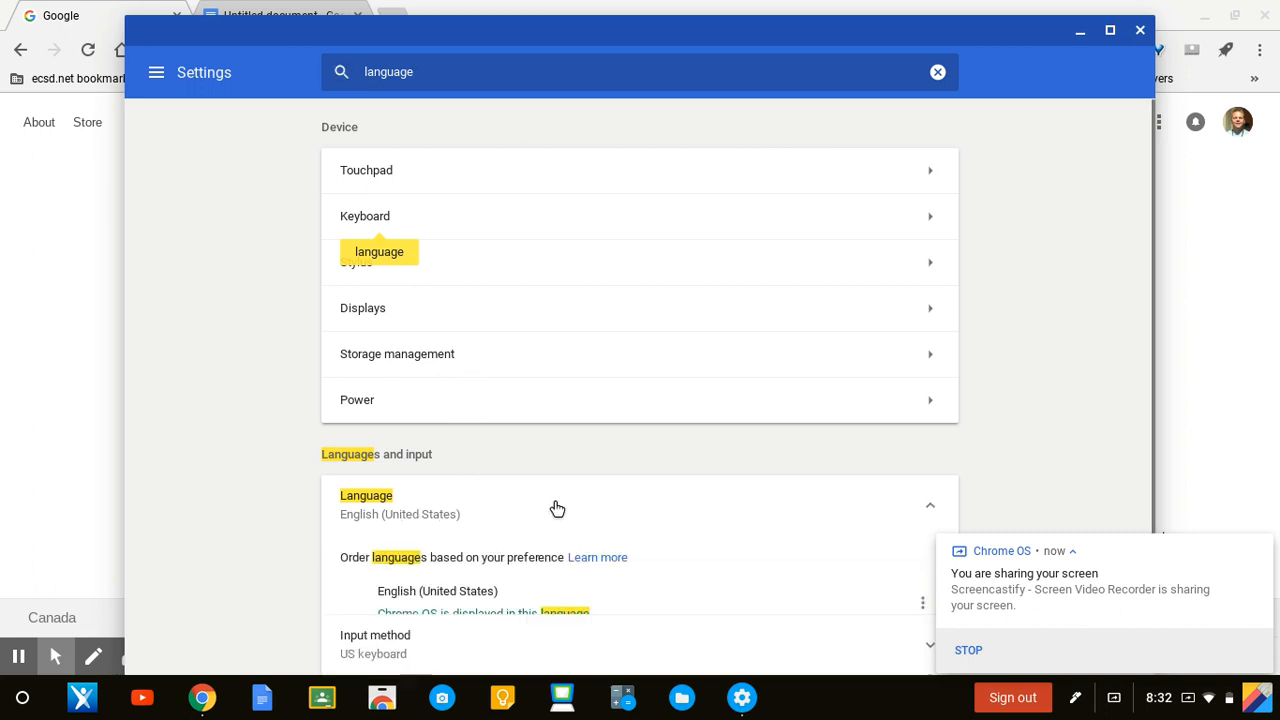
Add Ukrainian to the list of preferred languages, finding it with the search text "ukrain"
{"action": "scroll", "coordinate": [530, 563], "scroll_direction": "down", "scroll_amount": 1}
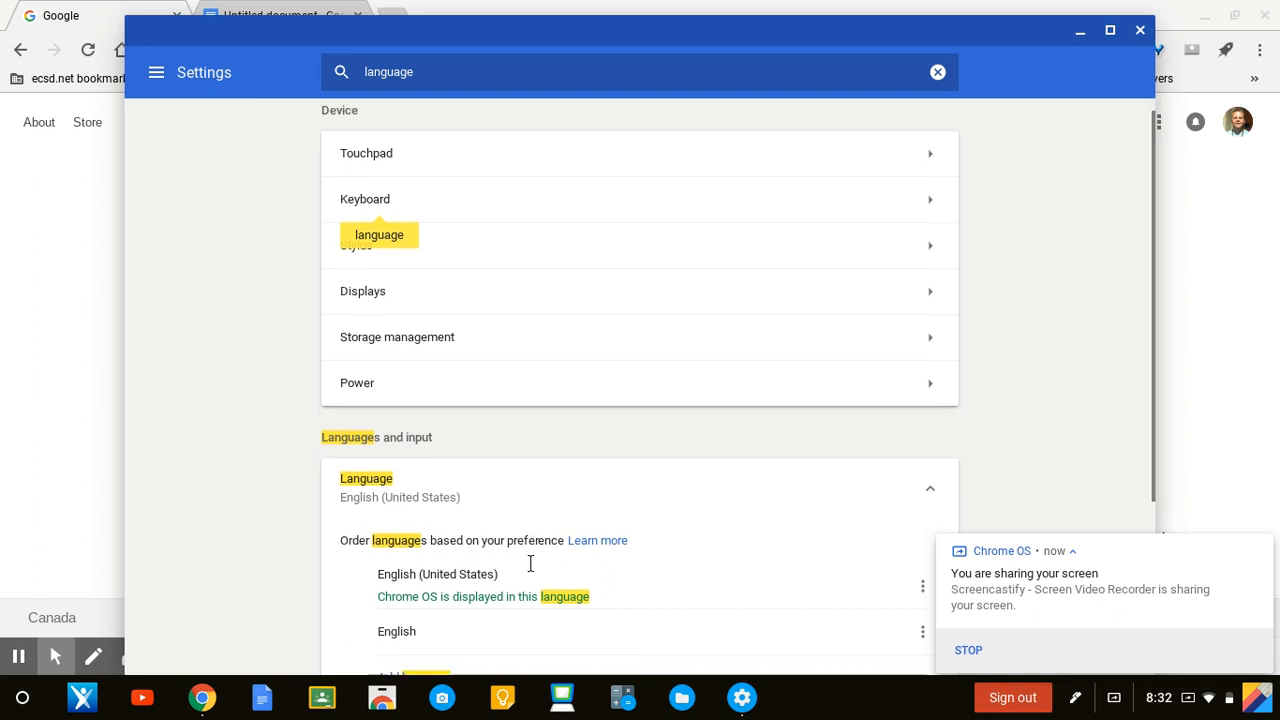
{"action": "scroll", "coordinate": [530, 563], "scroll_direction": "down", "scroll_amount": 5}
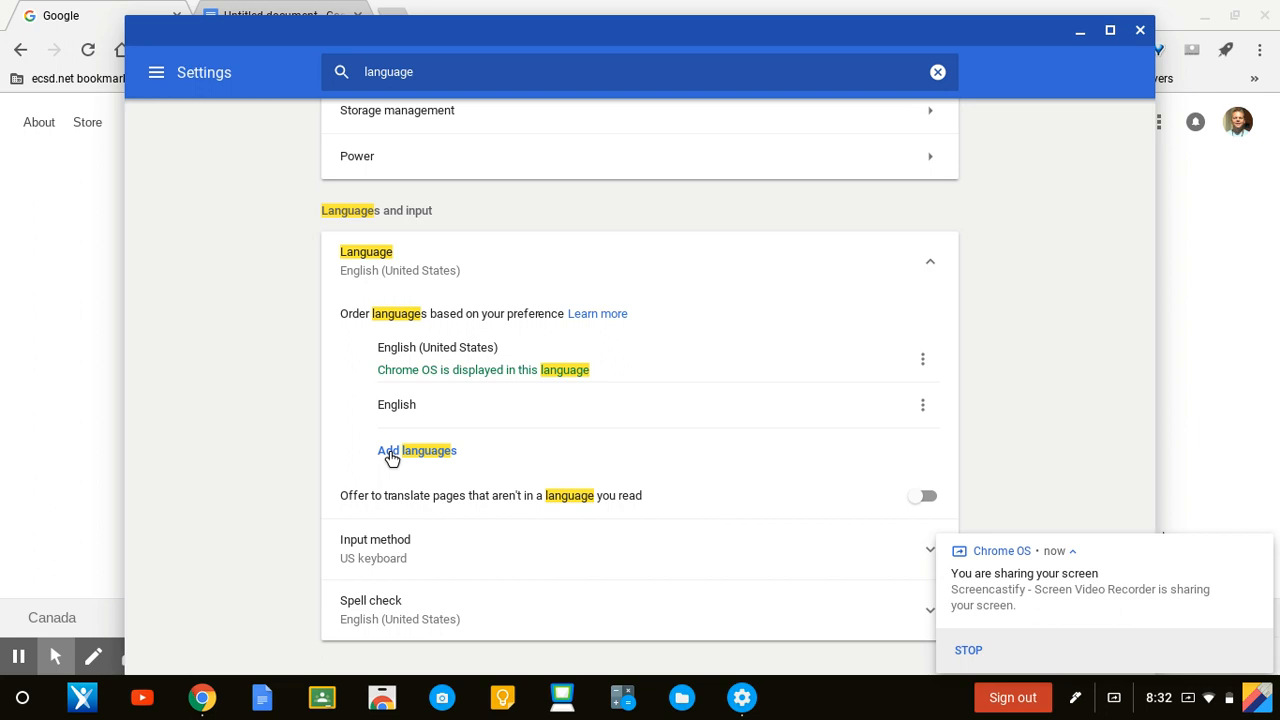
{"action": "left_click", "coordinate": [391, 453]}
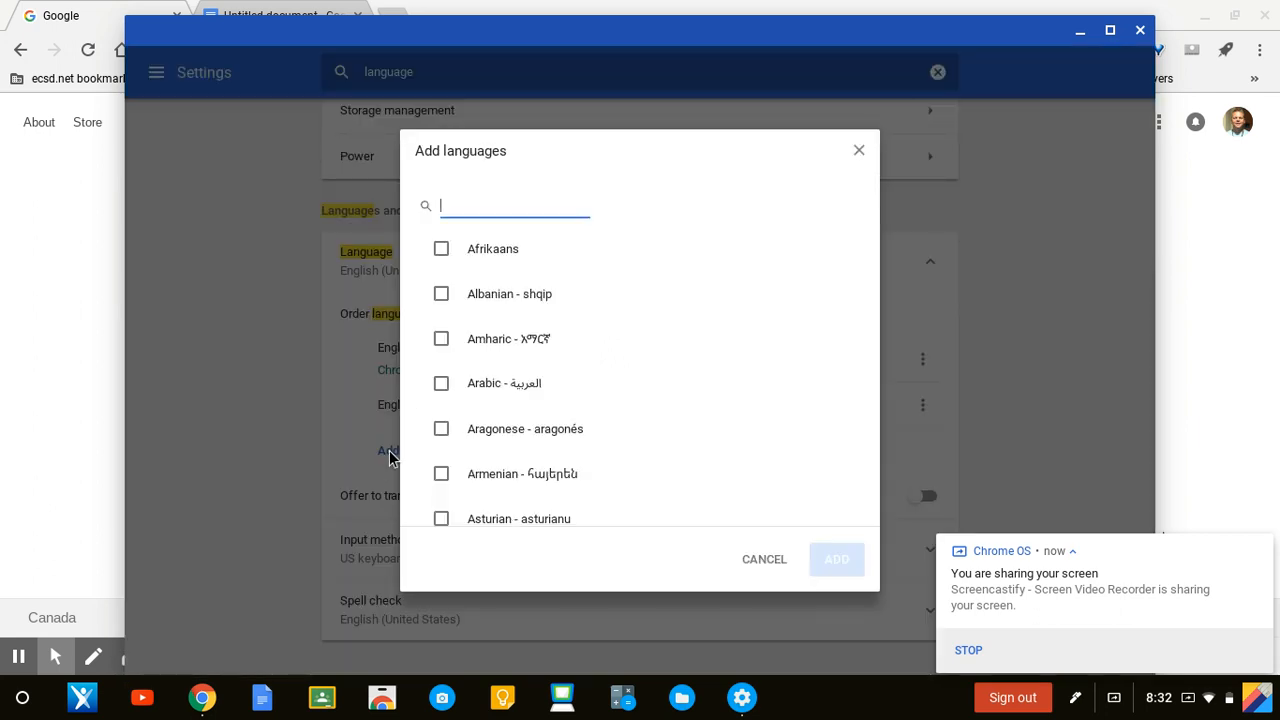
{"action": "type", "text": "ukrain"}
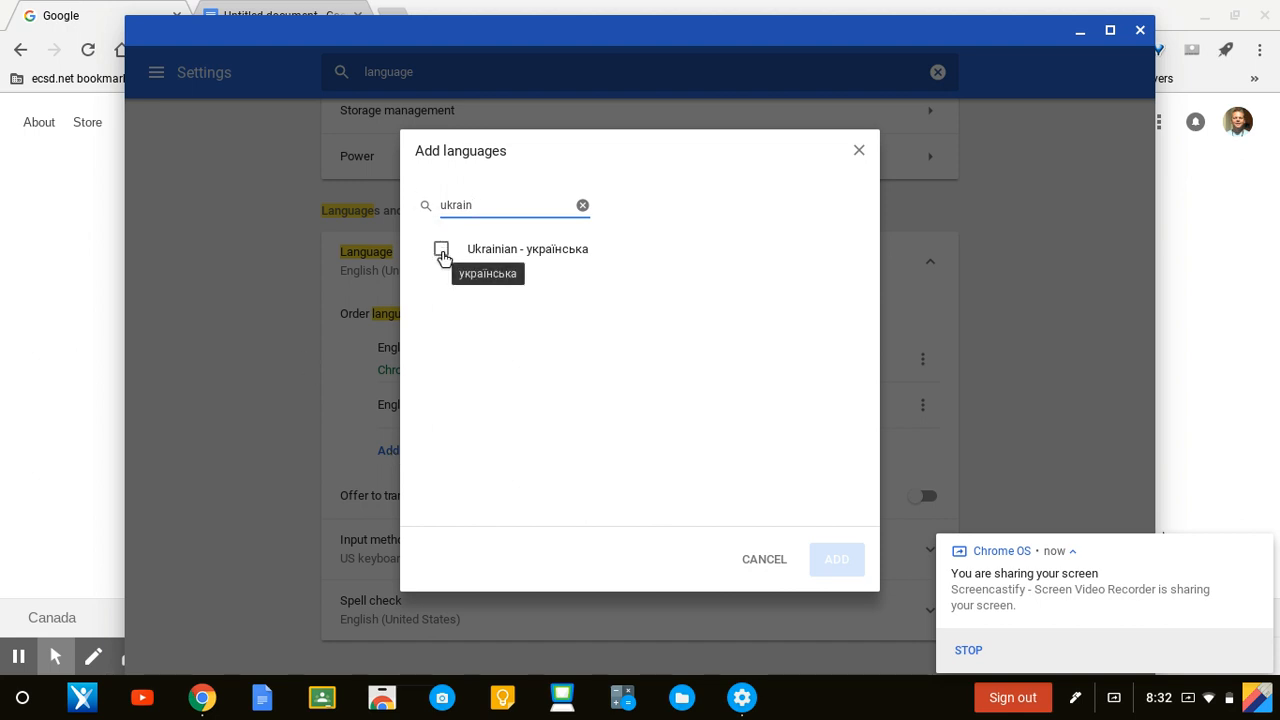
{"action": "left_click", "coordinate": [441, 251]}
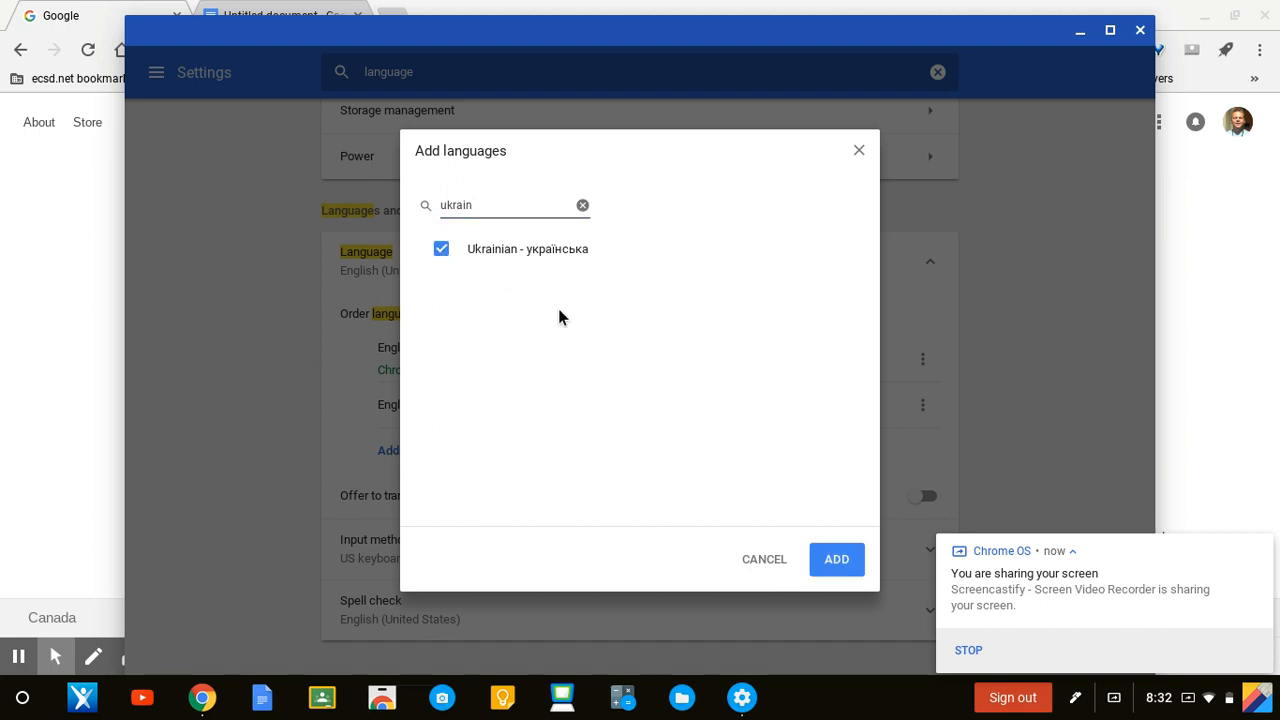
{"action": "left_click", "coordinate": [830, 560]}
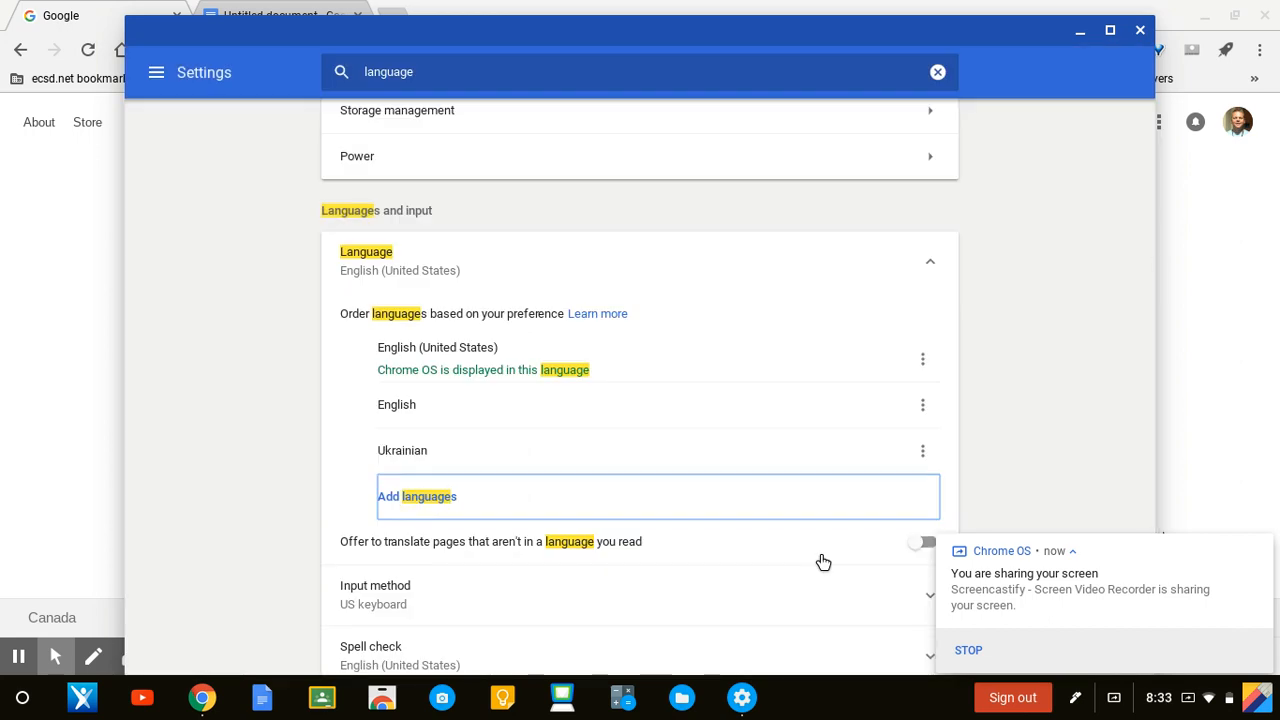
Enable the Ukrainian keyboard among the managed input methods
{"action": "scroll", "coordinate": [823, 562], "scroll_direction": "down", "scroll_amount": 2}
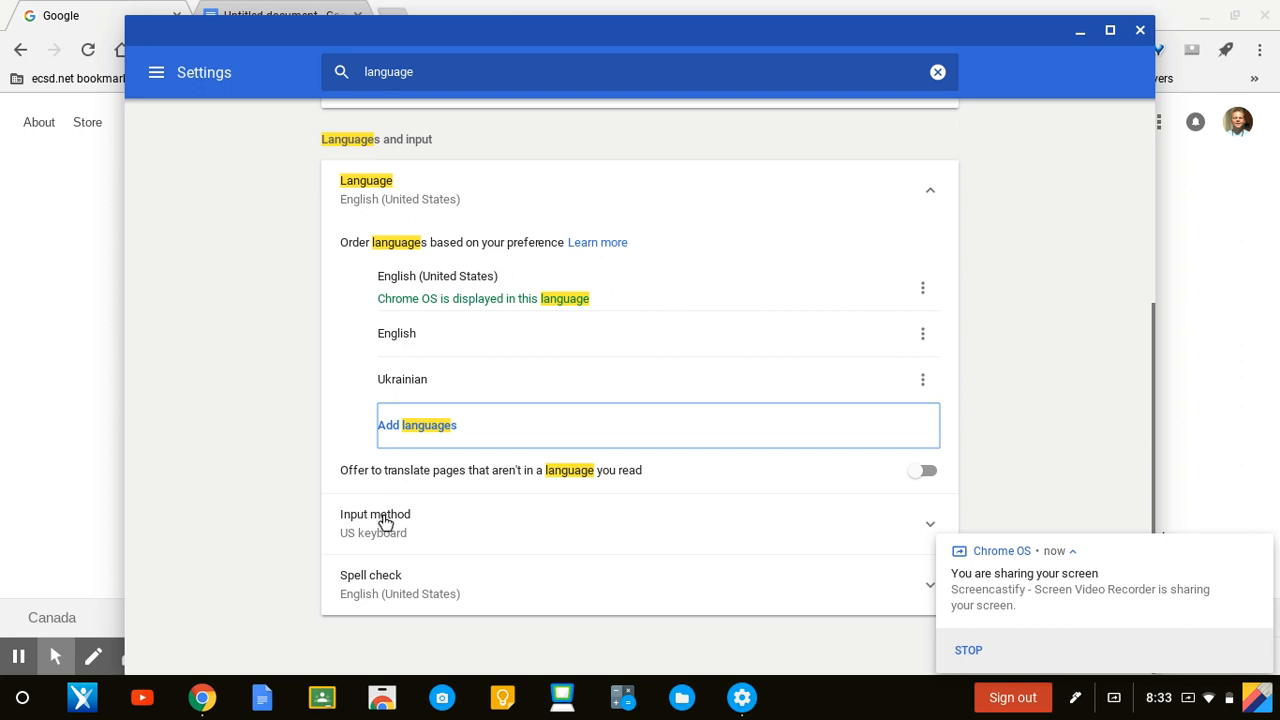
{"action": "left_click", "coordinate": [478, 540]}
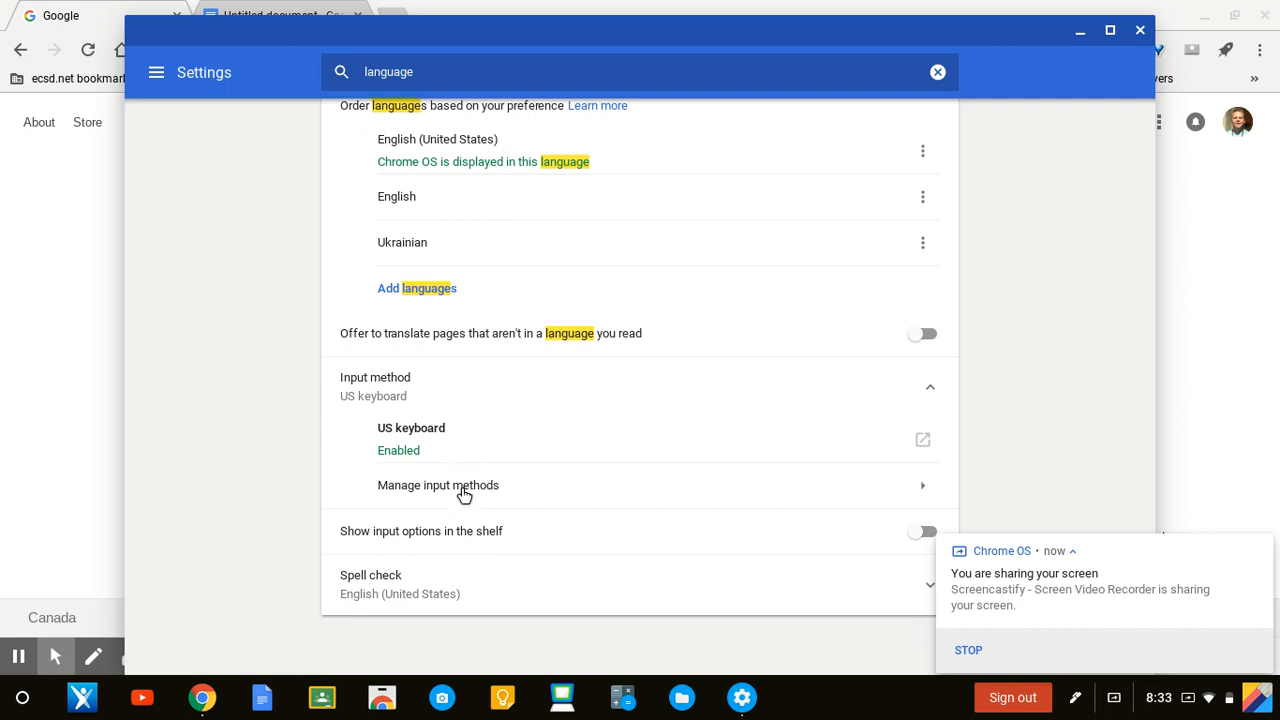
{"action": "left_click", "coordinate": [462, 489]}
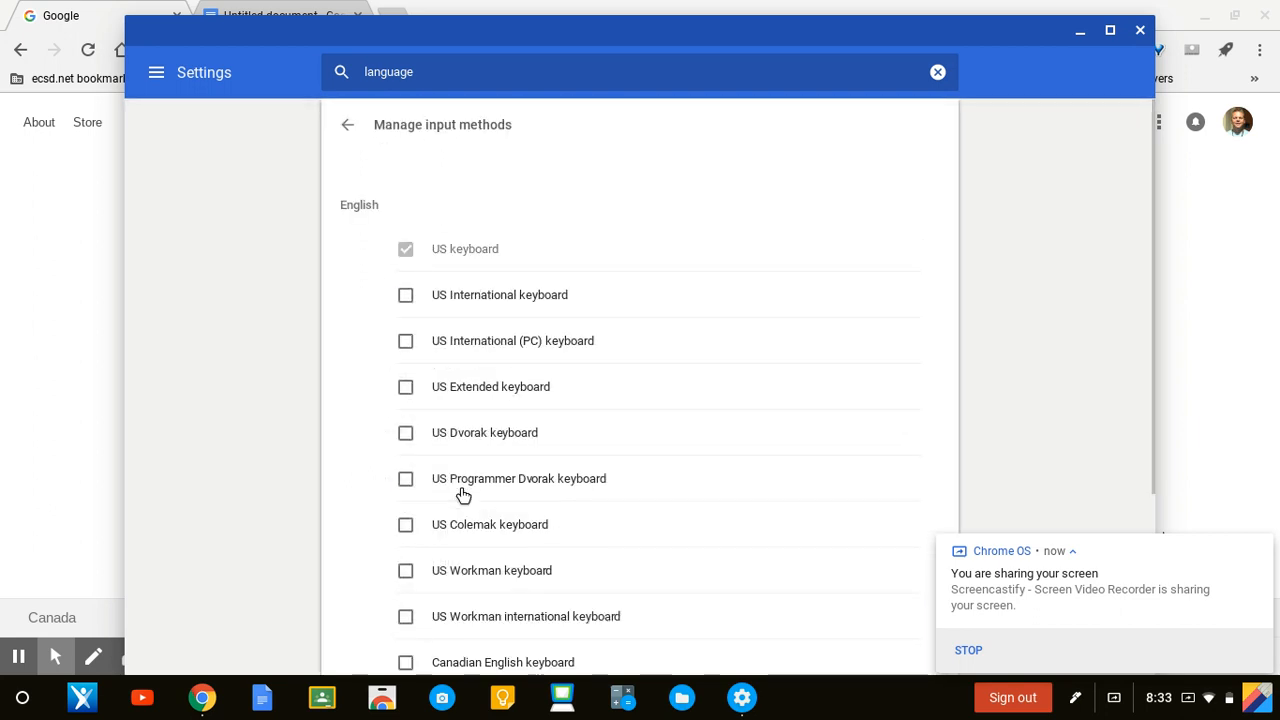
{"action": "scroll", "coordinate": [462, 495], "scroll_direction": "down", "scroll_amount": 3}
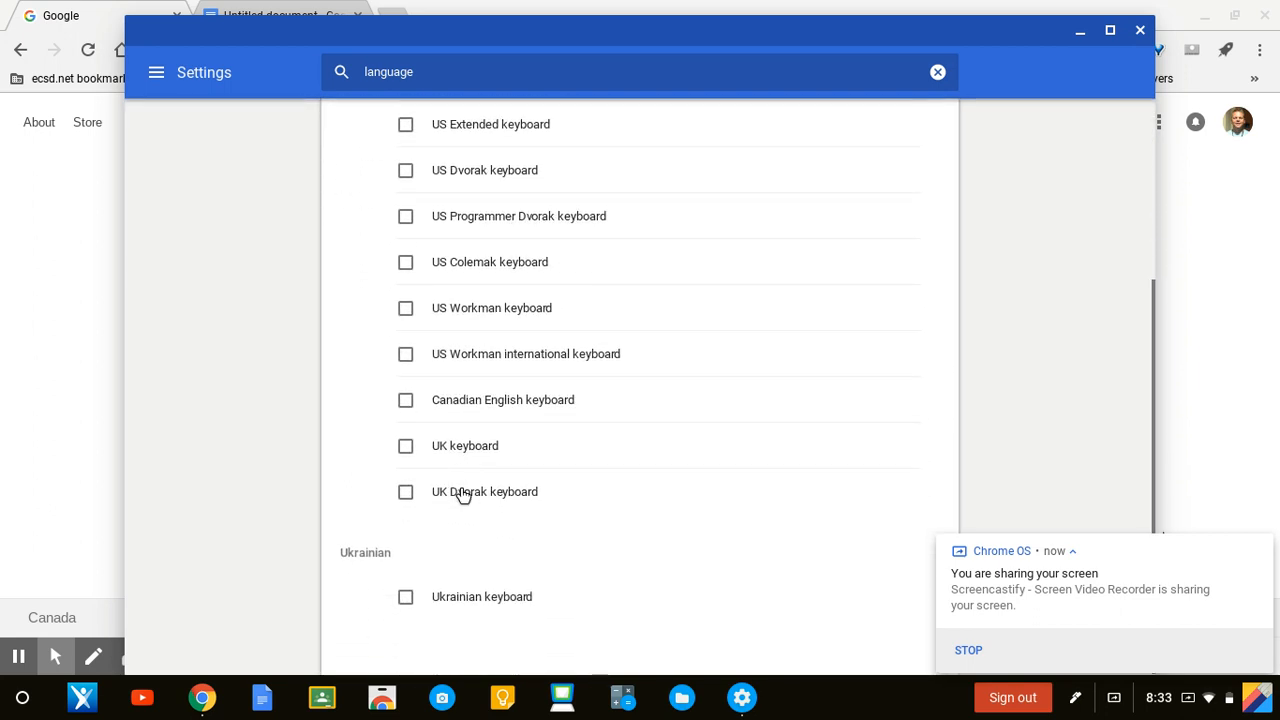
{"action": "left_click", "coordinate": [405, 599]}
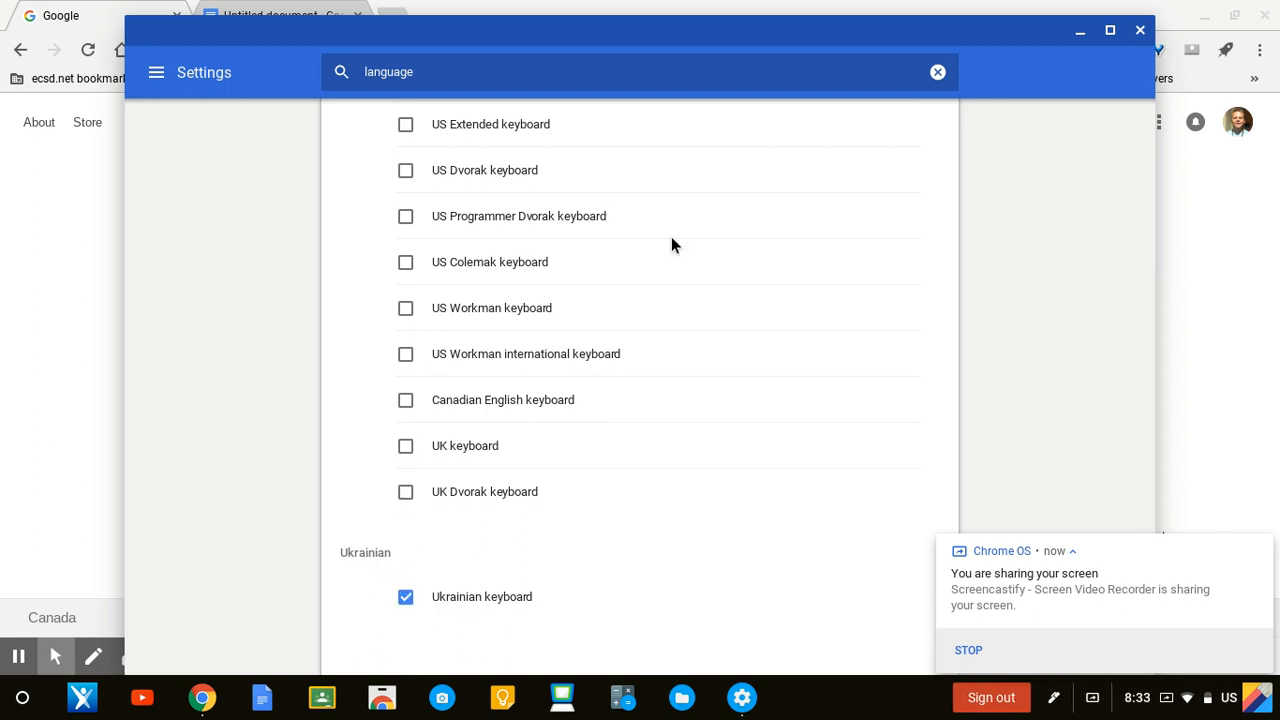
{"action": "scroll", "coordinate": [671, 236], "scroll_direction": "up", "scroll_amount": 3}
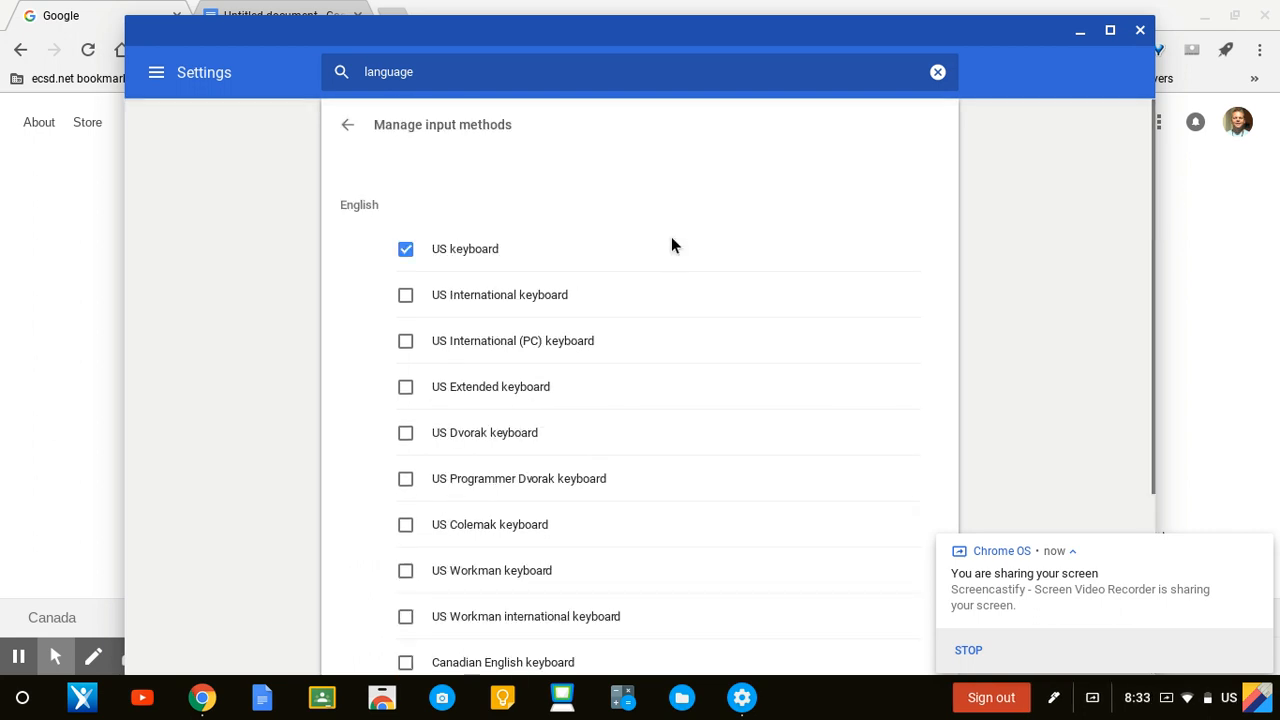
Return to the language settings, turn on showing input options in the shelf, and minimize the settings window
{"action": "left_click", "coordinate": [347, 125]}
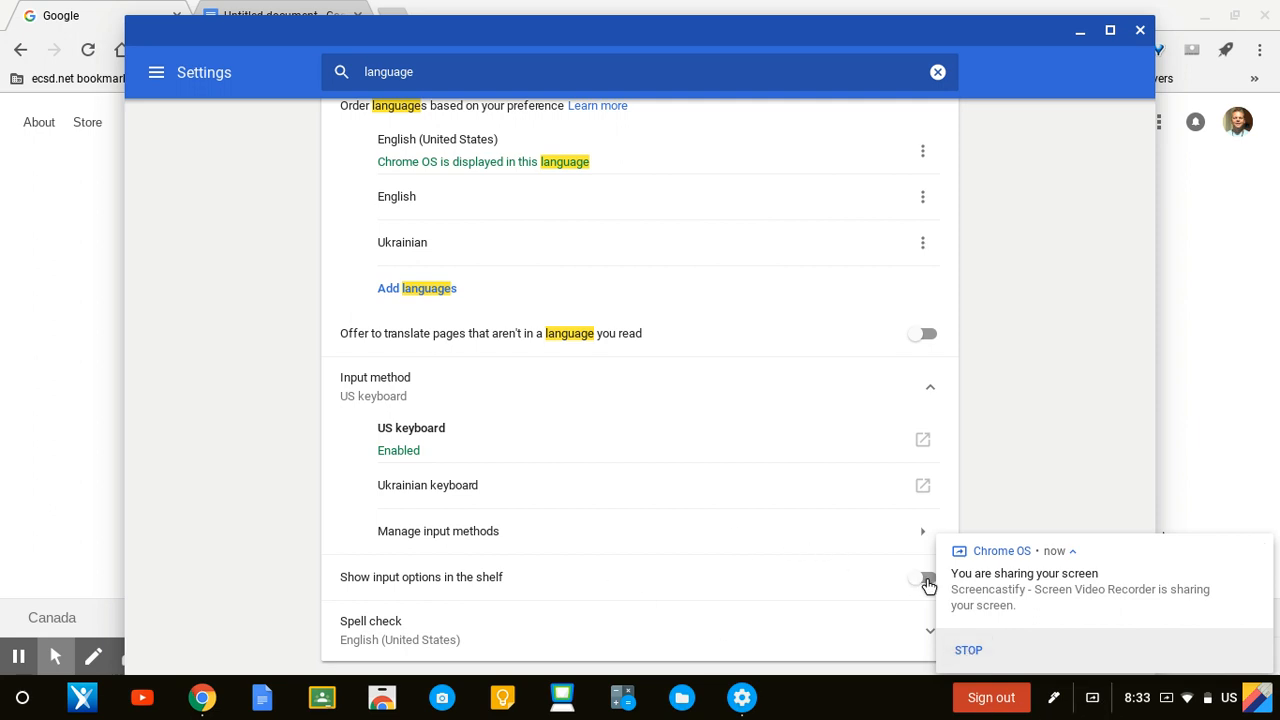
{"action": "left_click", "coordinate": [925, 578]}
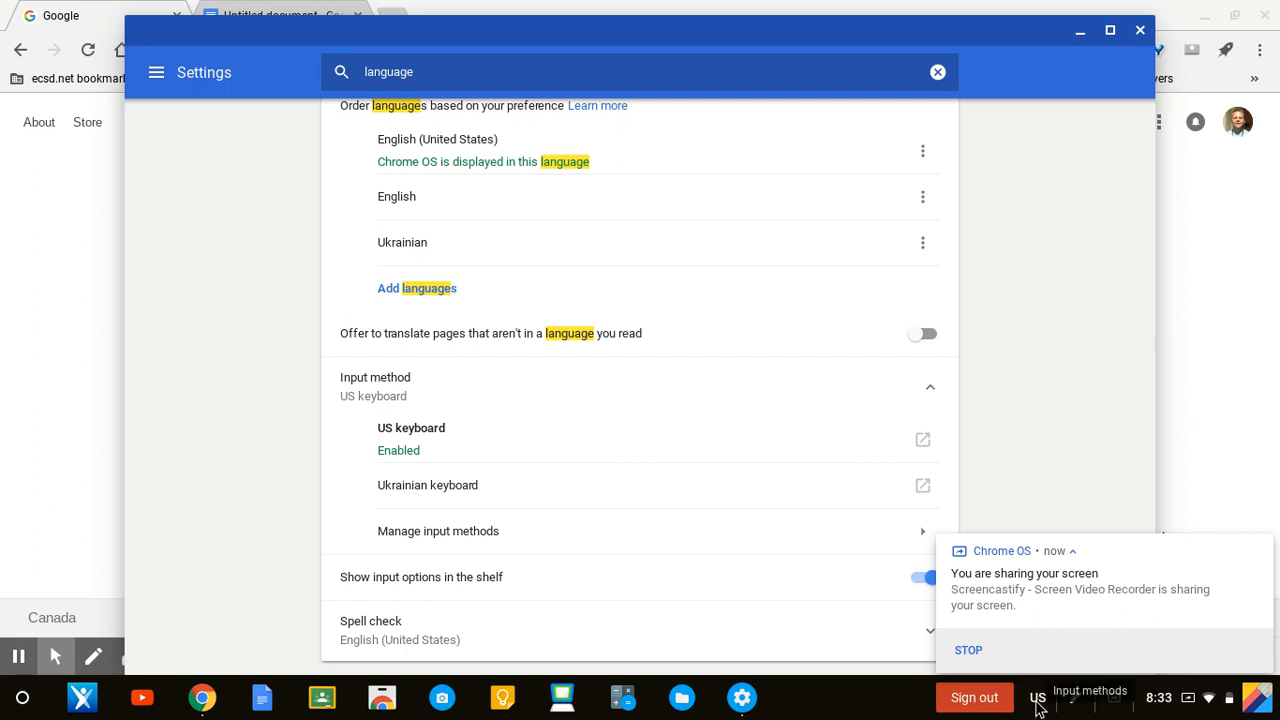
{"action": "left_click", "coordinate": [1080, 40]}
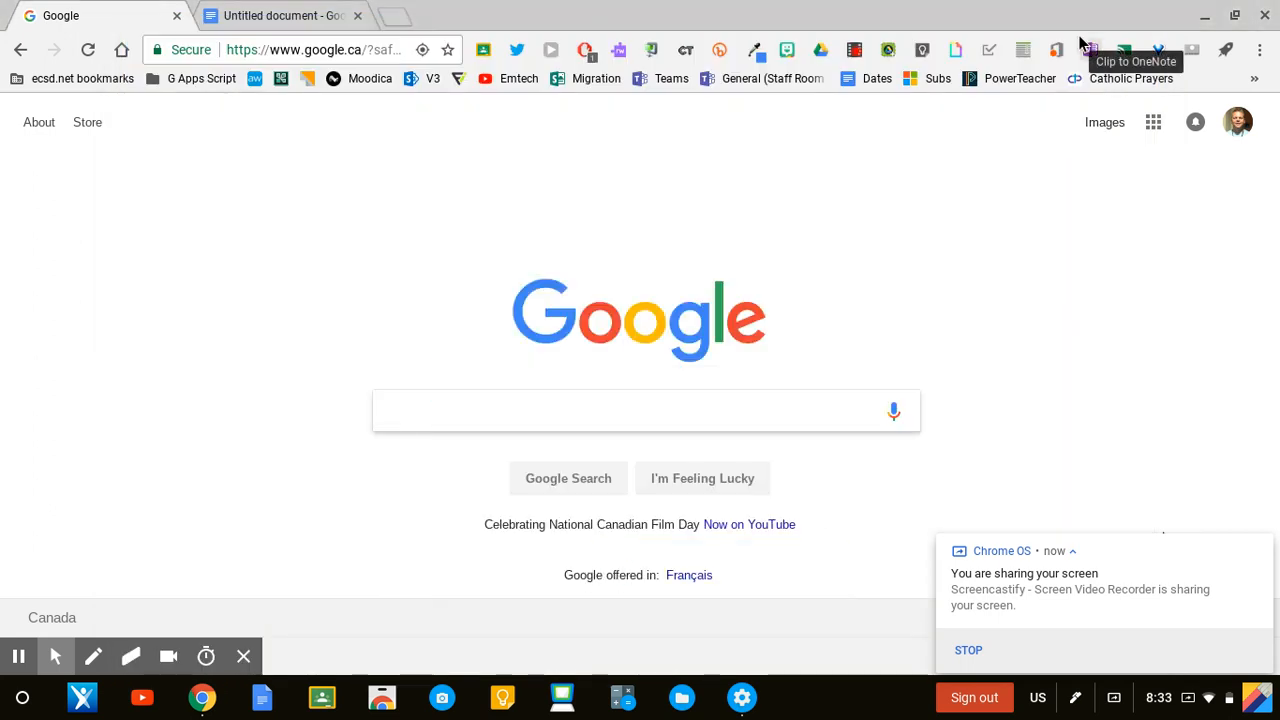
Test the US keyboard by entering "Hello" in the Google search box, and clear the text
{"action": "type", "text": "Hello"}
{"action": "key", "text": "BackSpace"}
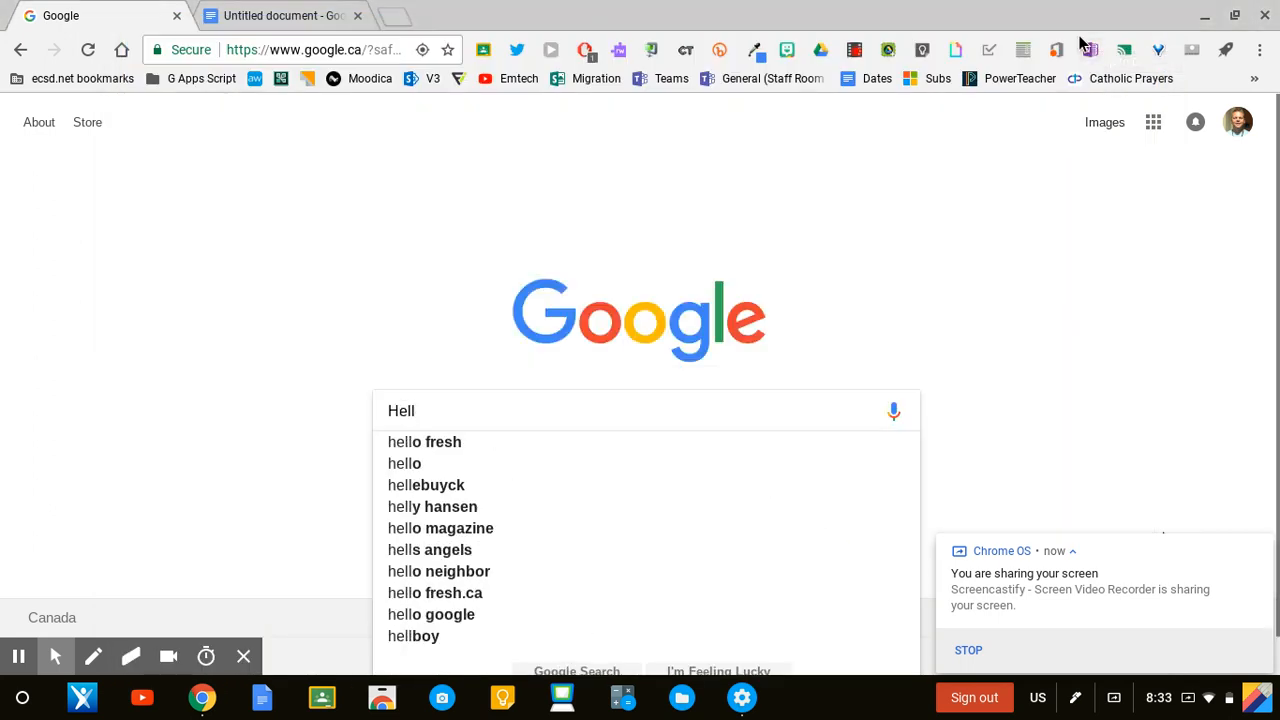
{"action": "key", "text": "BackSpace"}
{"action": "key", "text": "BackSpace"}
{"action": "key", "text": "BackSpace"}
{"action": "key", "text": "BackSpace"}
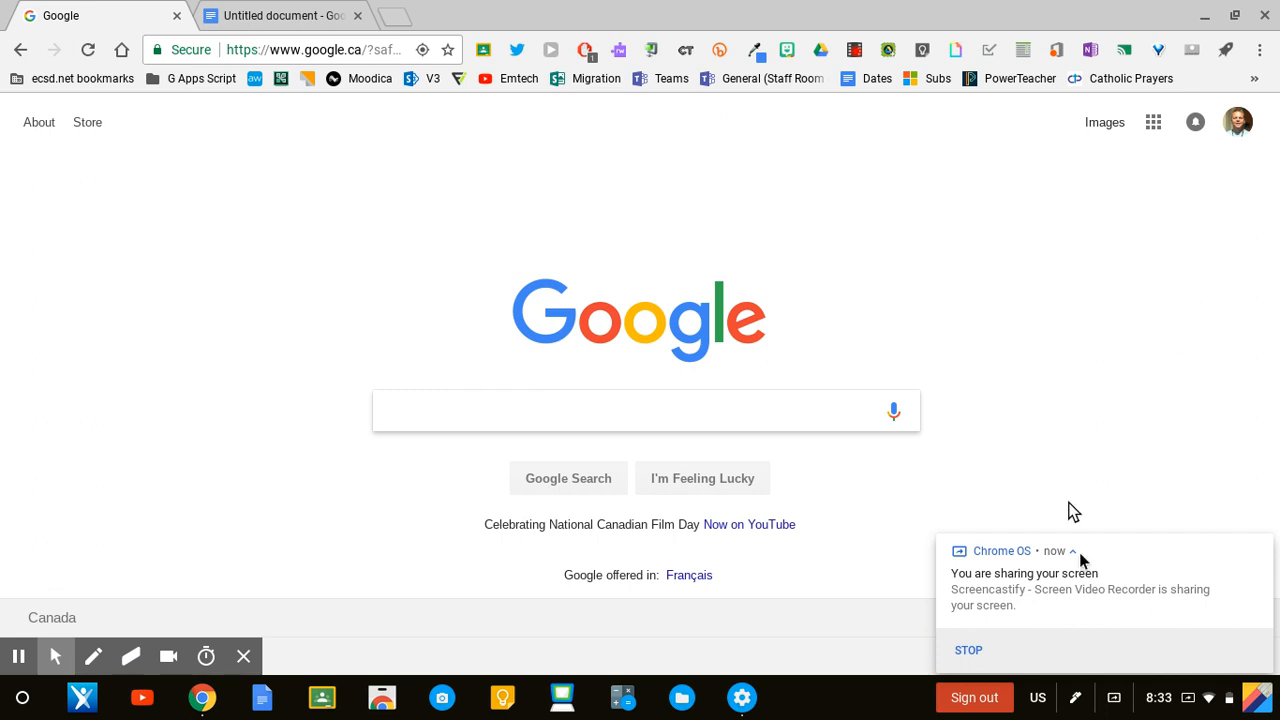
Switch the input method to the Ukrainian keyboard and try it with some Cyrillic letters in the Google search box, leaving the box empty
{"action": "left_click", "coordinate": [1037, 697]}
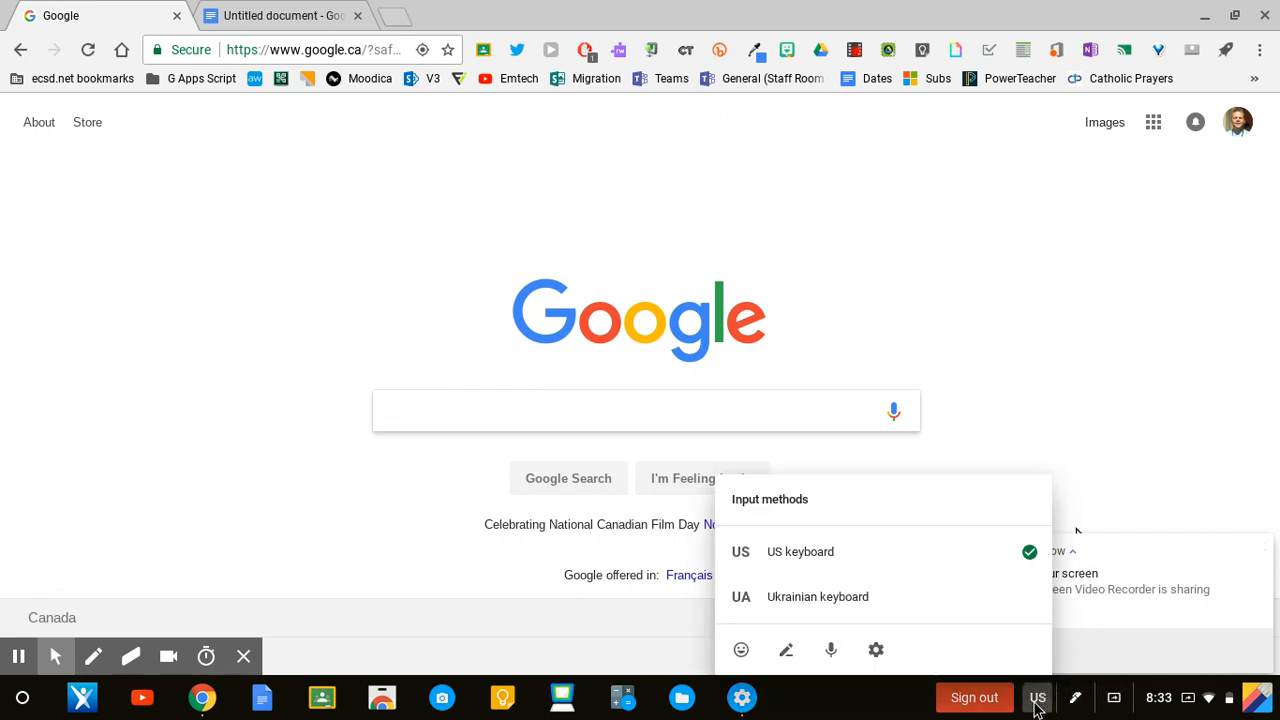
{"action": "left_click", "coordinate": [839, 597]}
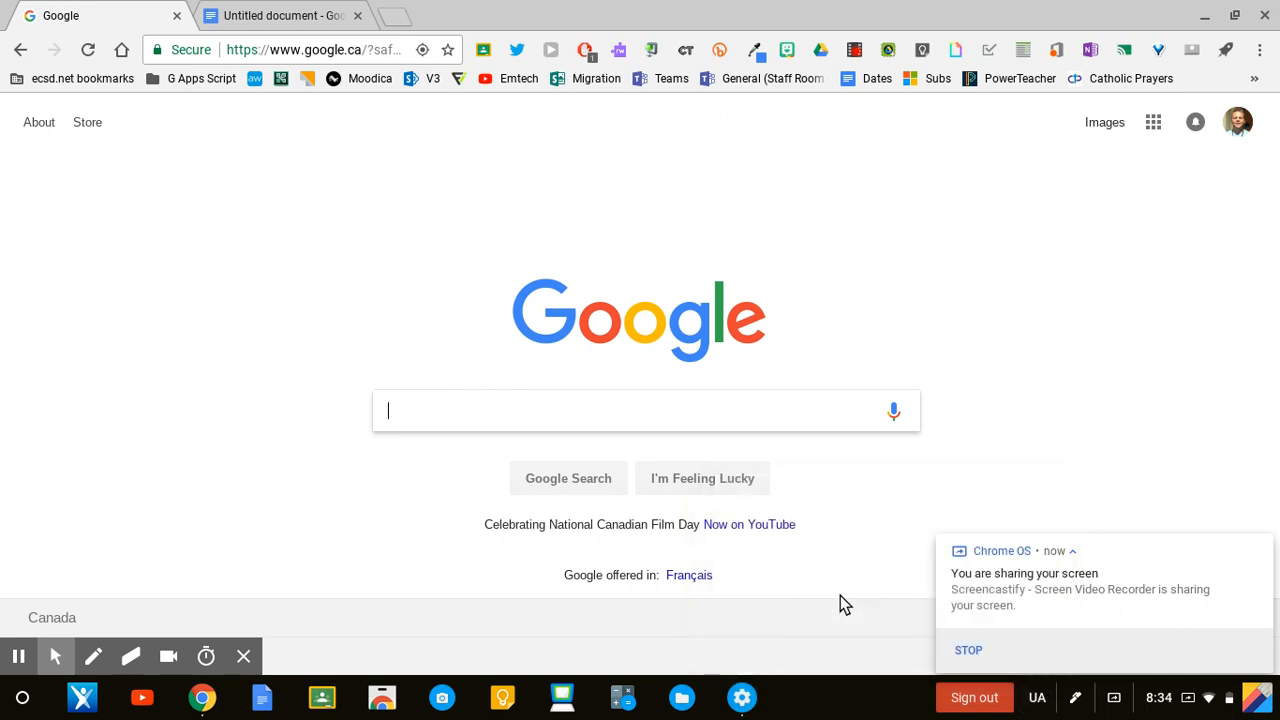
{"action": "type", "text": "и"}
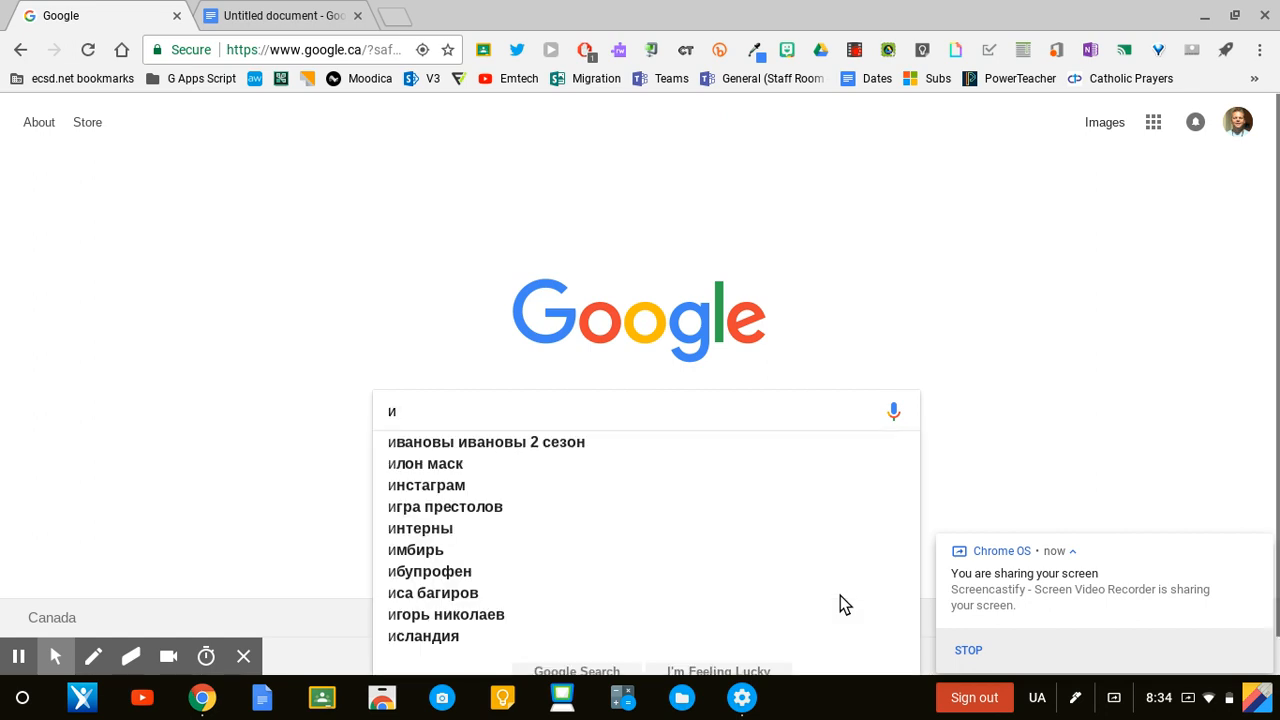
{"action": "key", "text": "BackSpace"}
{"action": "type", "text": "іваіжвдоадіо"}
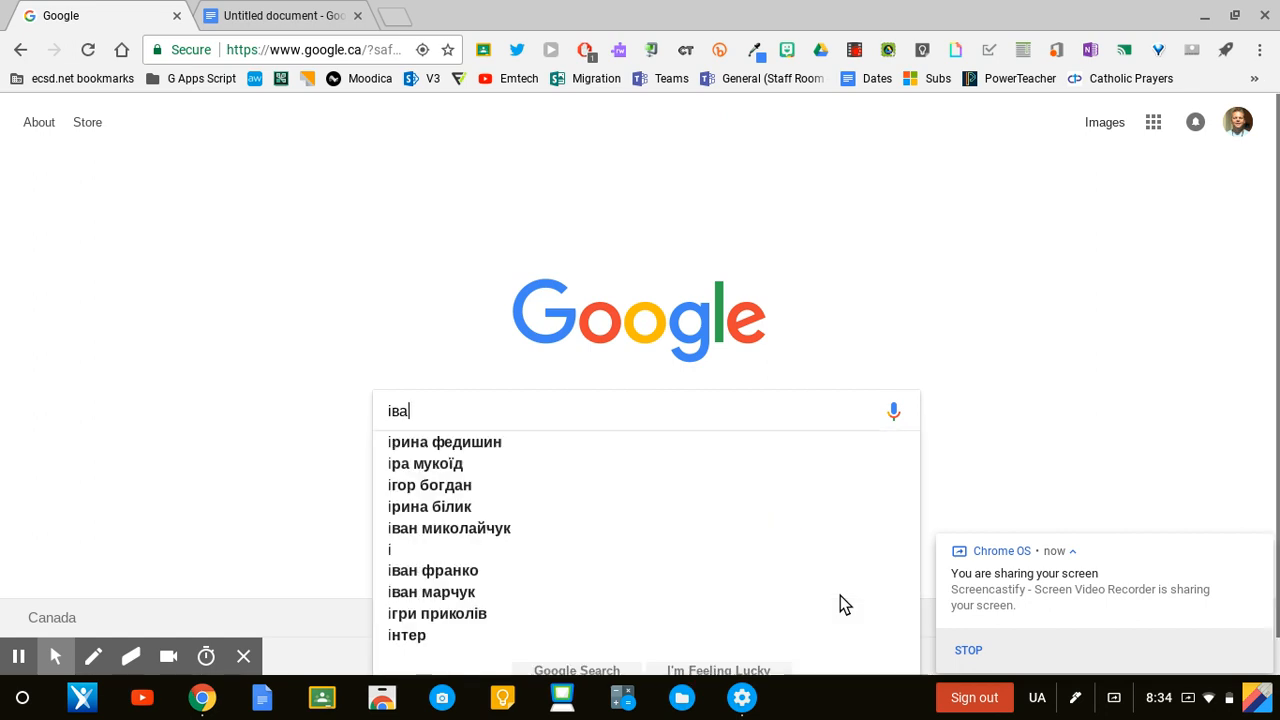
{"action": "key", "text": "BackSpace"}
{"action": "key", "text": "BackSpace"}
{"action": "key", "text": "BackSpace"}
{"action": "key", "text": "BackSpace"}
{"action": "key", "text": "BackSpace"}
{"action": "key", "text": "BackSpace"}
{"action": "key", "text": "BackSpace"}
{"action": "key", "text": "BackSpace"}
{"action": "key", "text": "BackSpace"}
{"action": "key", "text": "BackSpace"}
{"action": "key", "text": "BackSpace"}
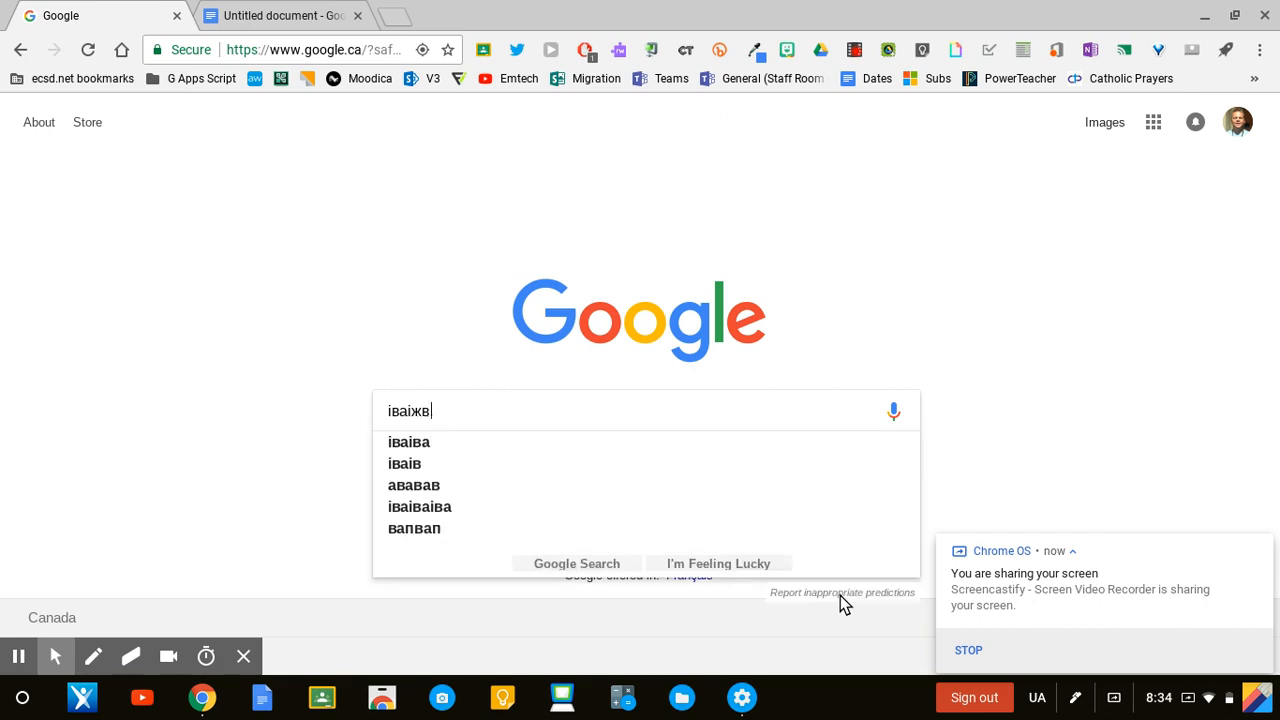
{"action": "key", "text": "BackSpace"}
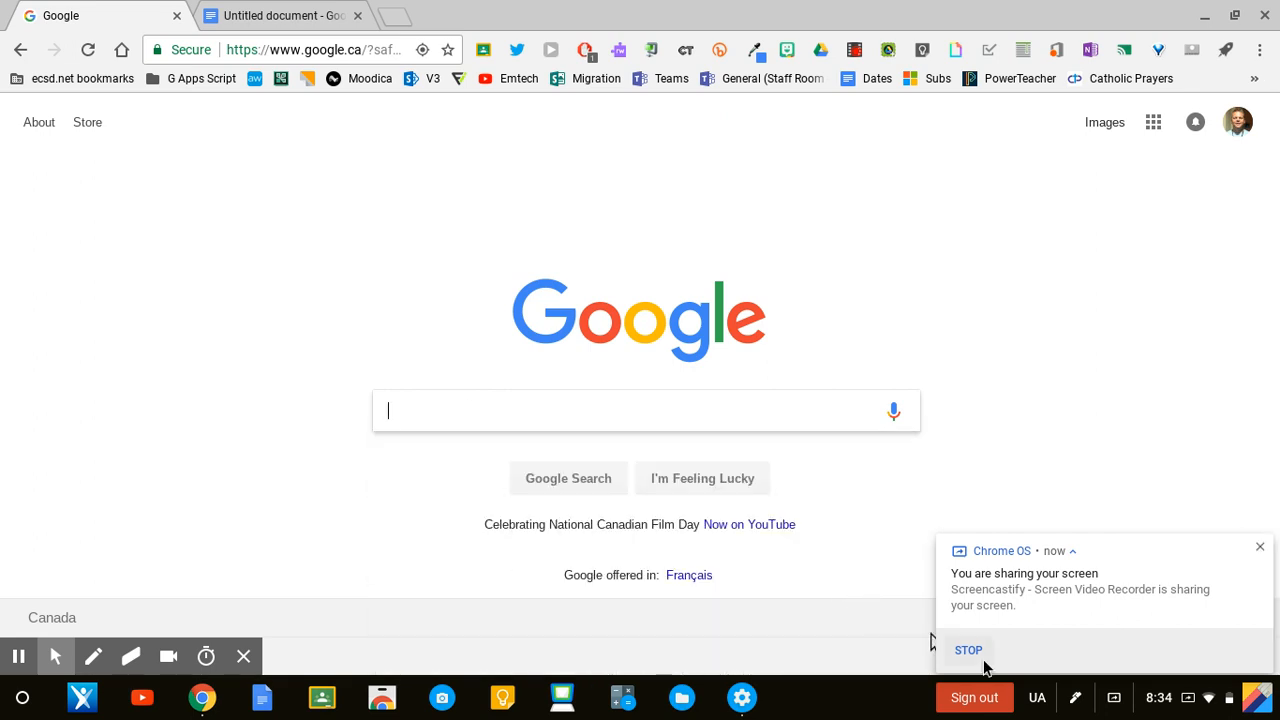
Dictate "Христос воскрес" into the Google search box with Ukrainian voice input, stop dictation and hide the on-screen keyboard
{"action": "left_click", "coordinate": [1037, 697]}
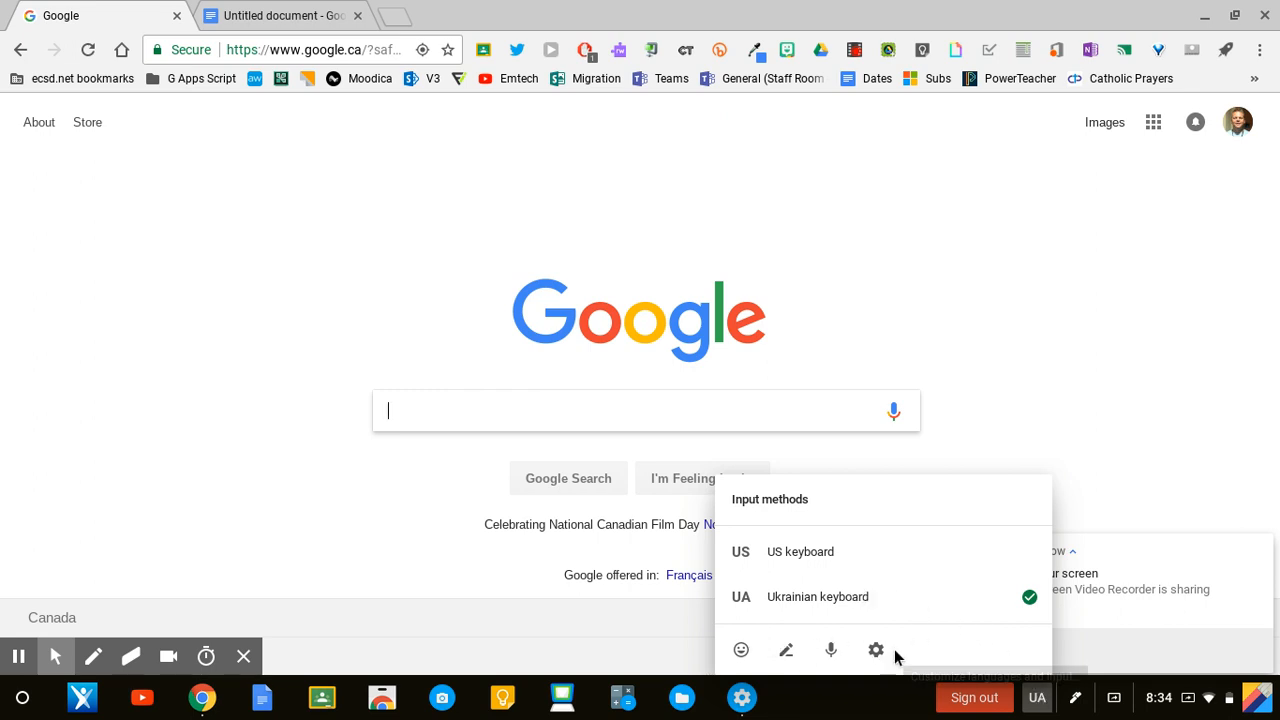
{"action": "left_click", "coordinate": [830, 652]}
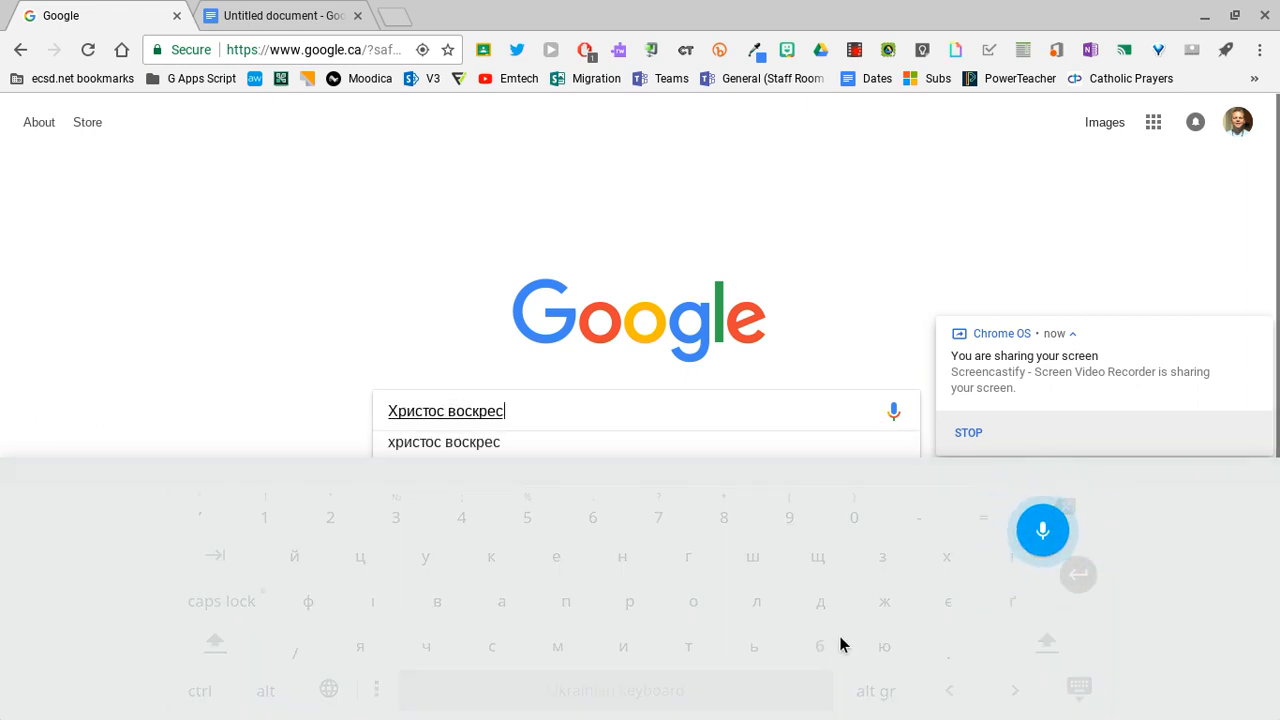
{"action": "left_click", "coordinate": [1044, 532]}
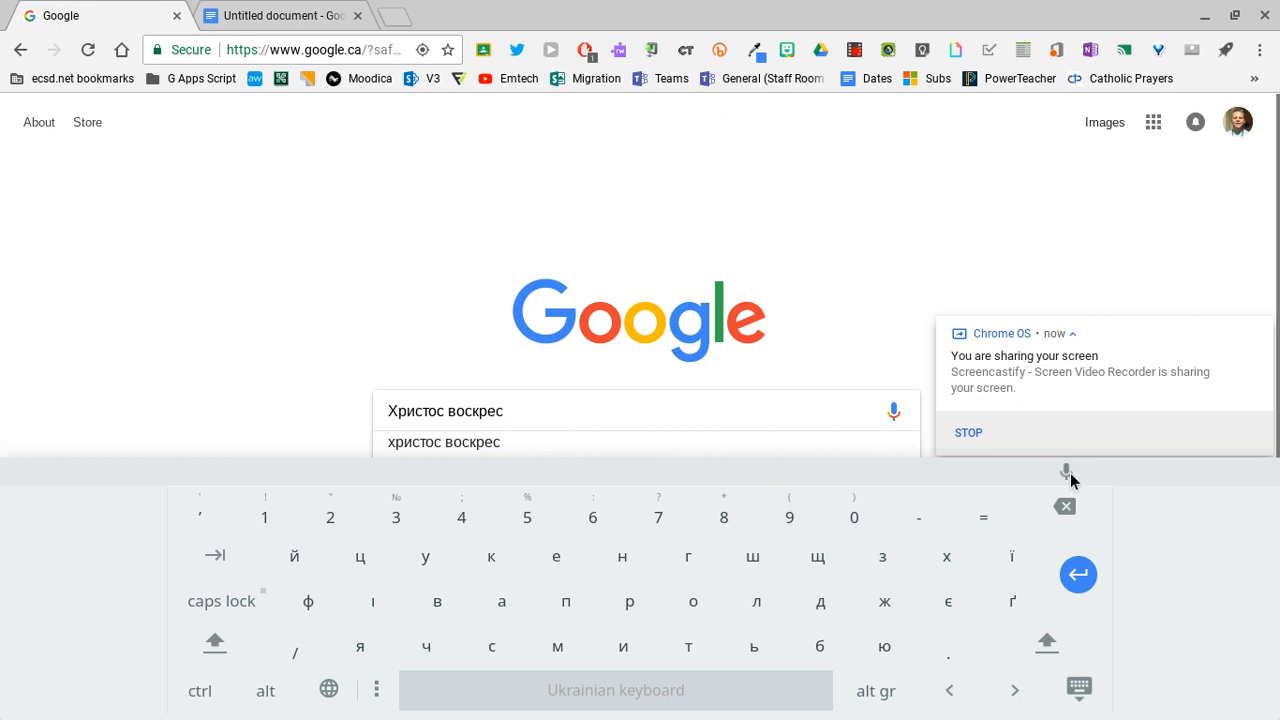
{"action": "left_click", "coordinate": [1078, 689]}
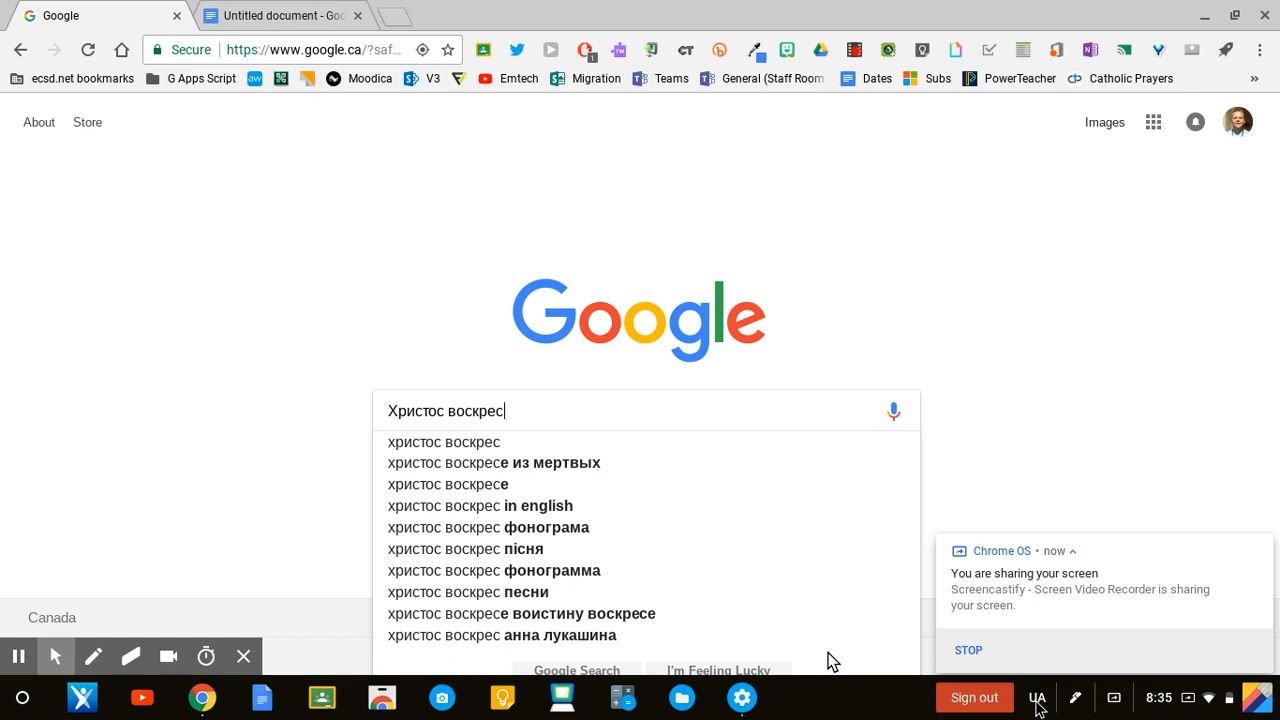
Switch the input method back to the US keyboard and bring up the untitled Google Docs document
{"action": "left_click", "coordinate": [1037, 698]}
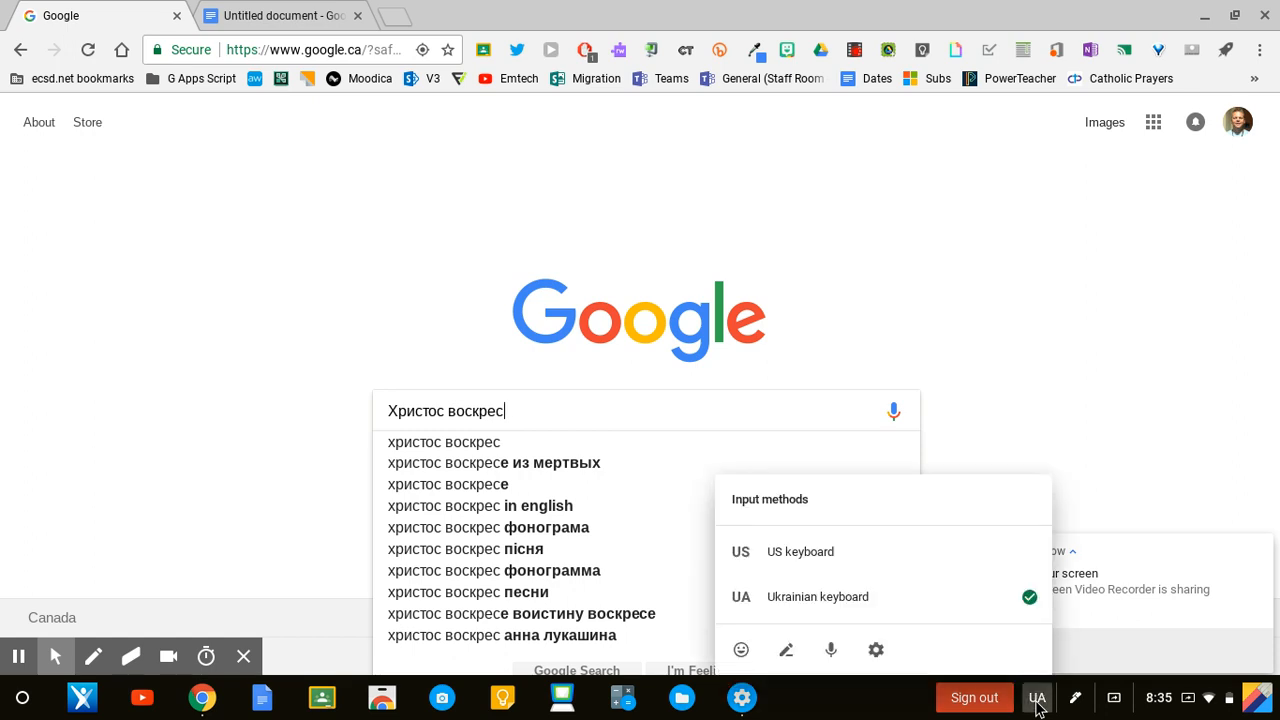
{"action": "left_click", "coordinate": [832, 553]}
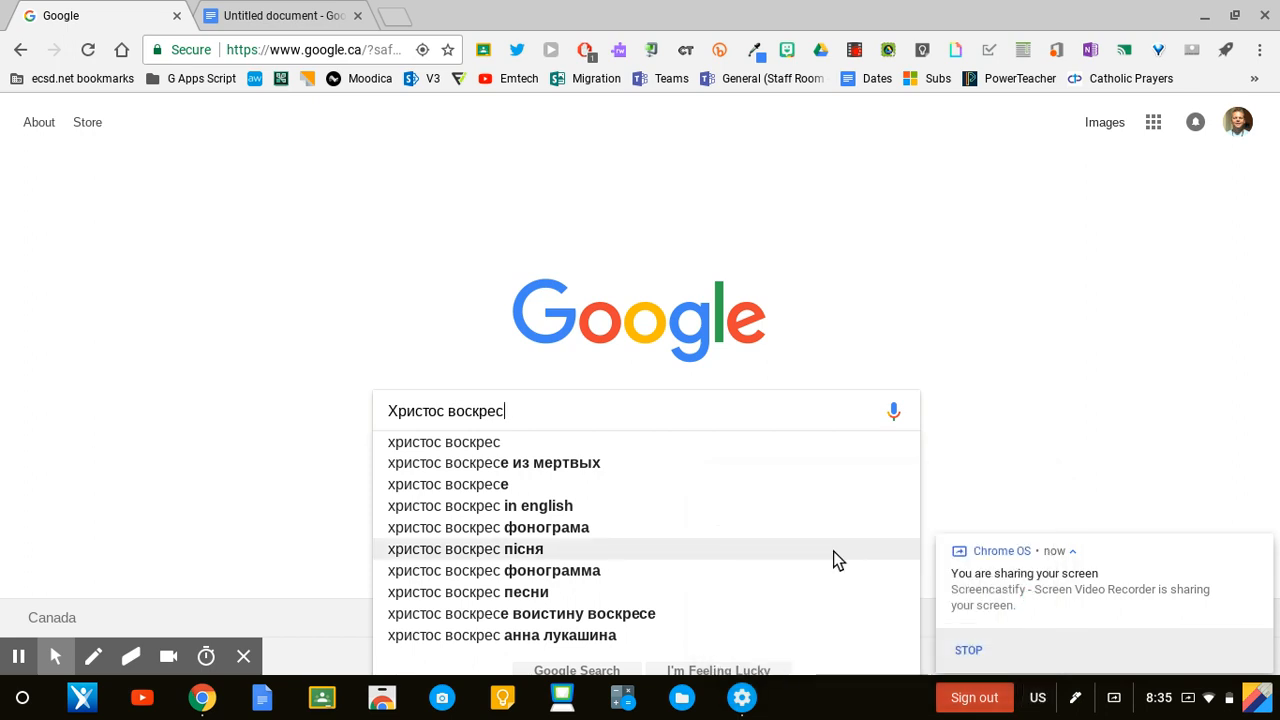
{"action": "left_click", "coordinate": [263, 19]}
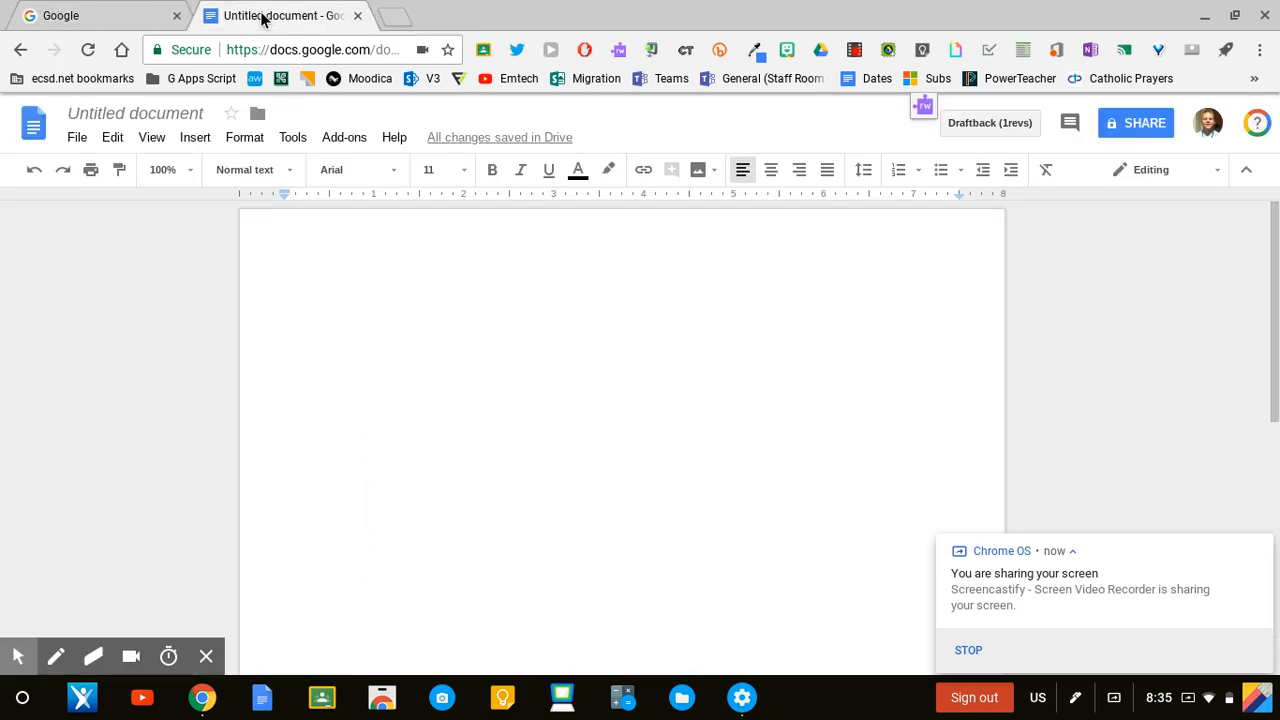
Set the Google Docs document language to Українська
{"action": "left_click", "coordinate": [78, 146]}
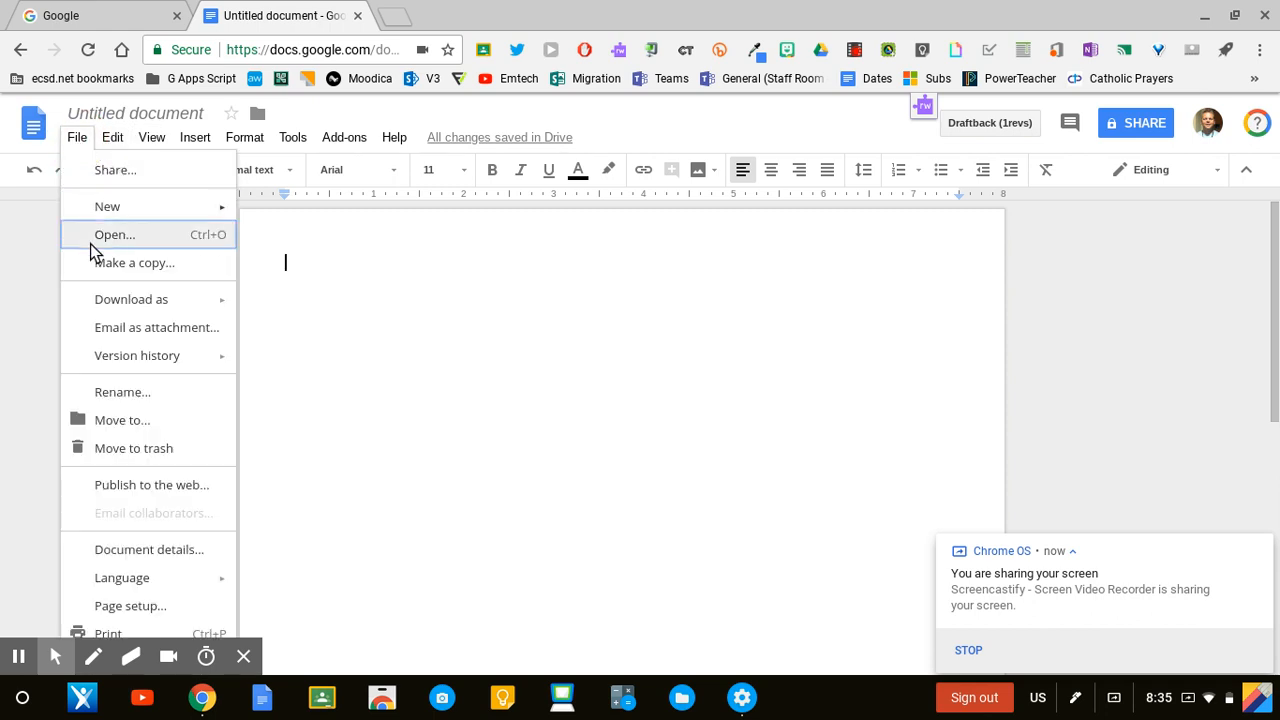
{"action": "mouse_move", "coordinate": [178, 595]}
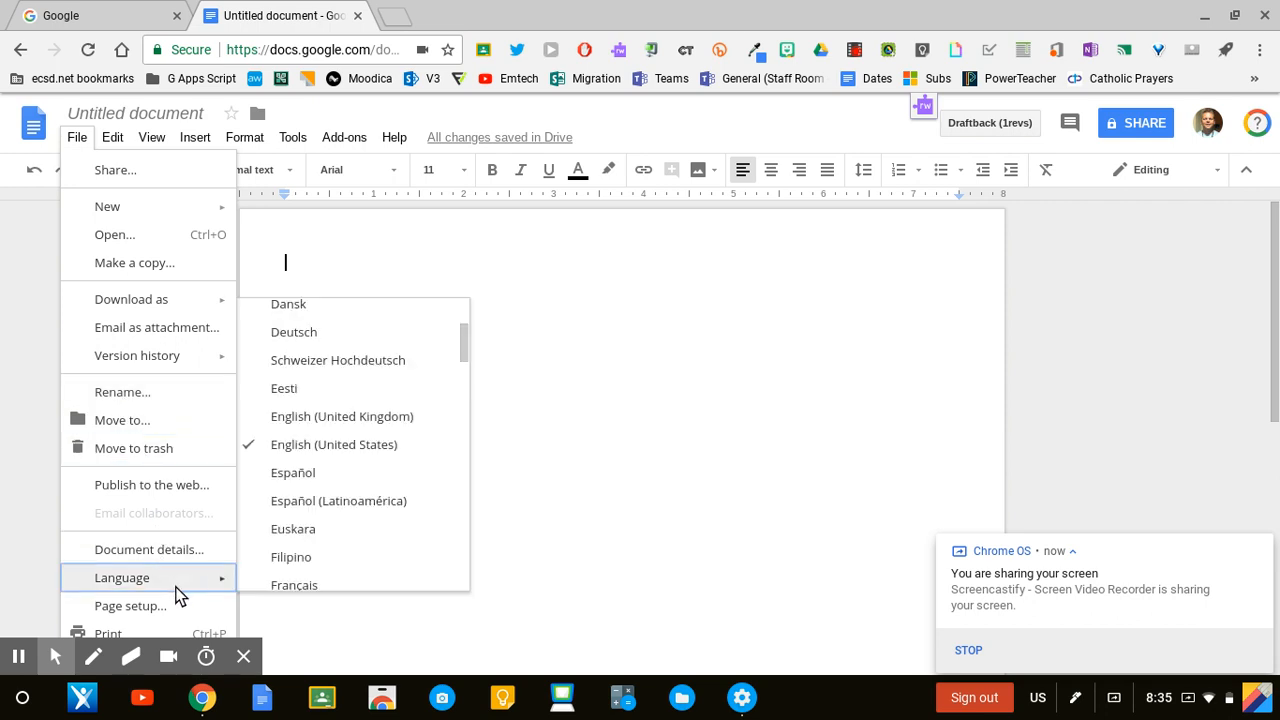
{"action": "scroll", "coordinate": [304, 543], "scroll_direction": "down", "scroll_amount": 3}
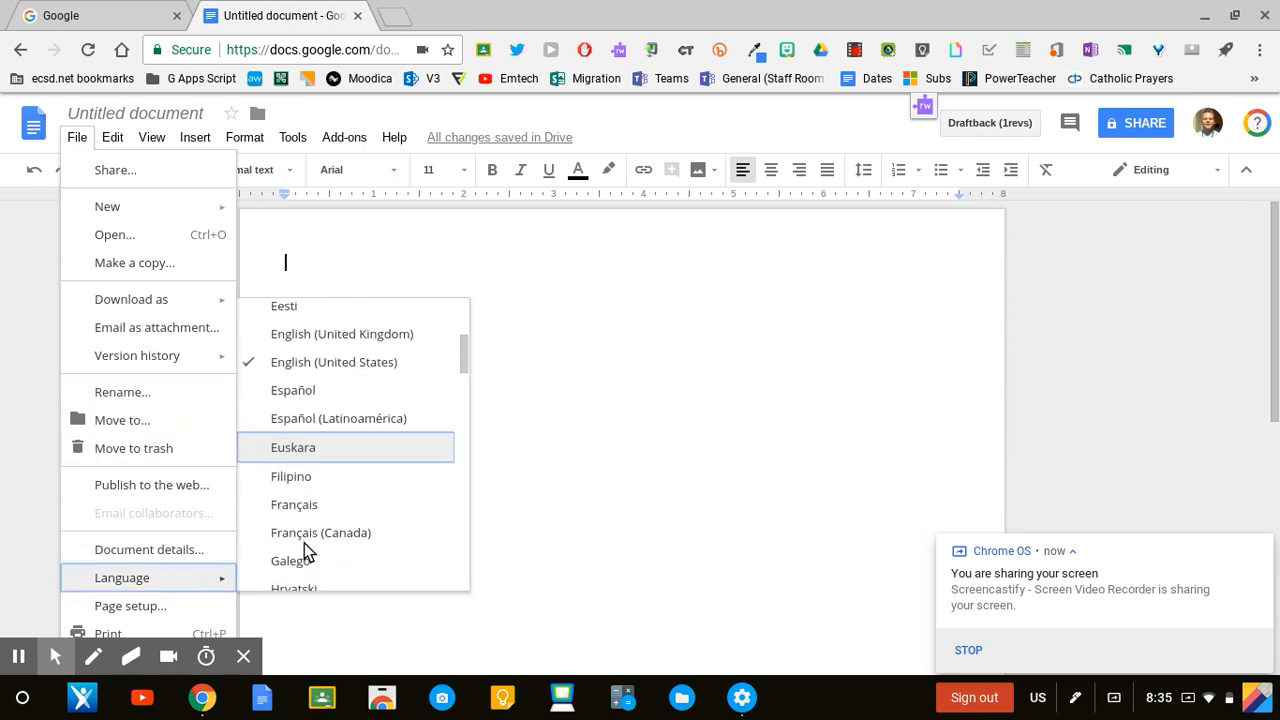
{"action": "scroll", "coordinate": [304, 543], "scroll_direction": "down", "scroll_amount": 6}
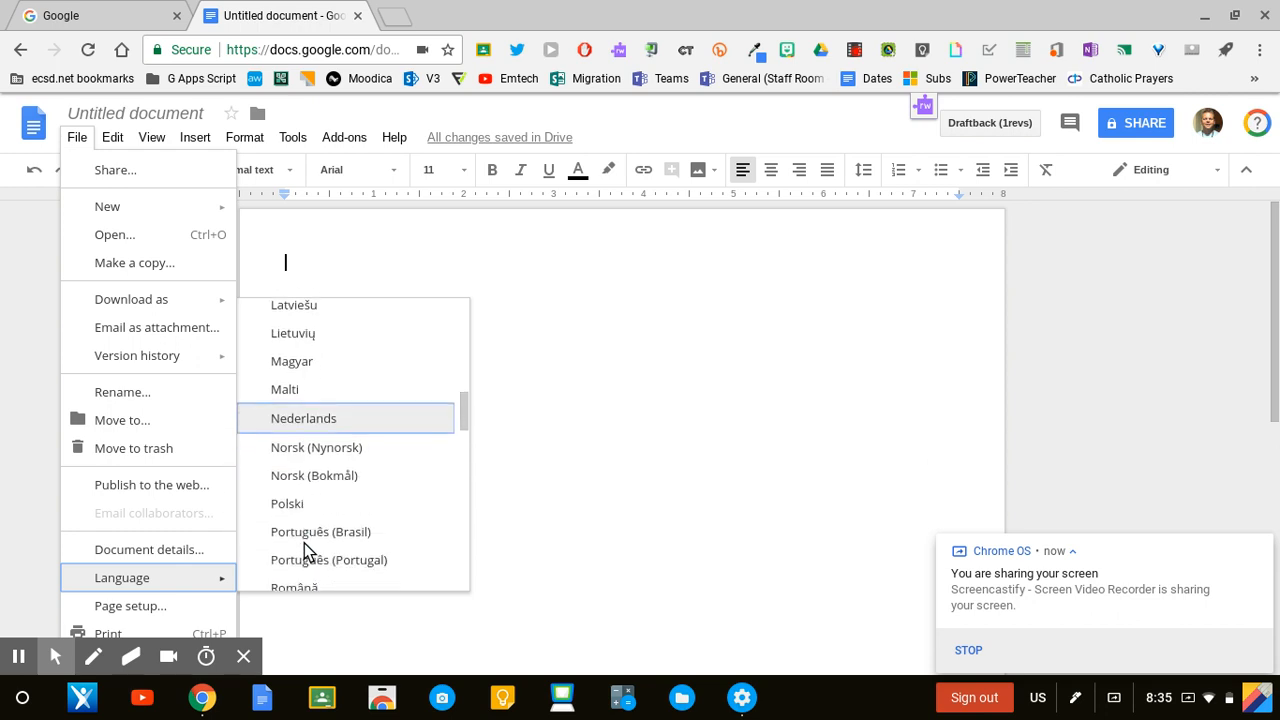
{"action": "scroll", "coordinate": [304, 543], "scroll_direction": "down", "scroll_amount": 8}
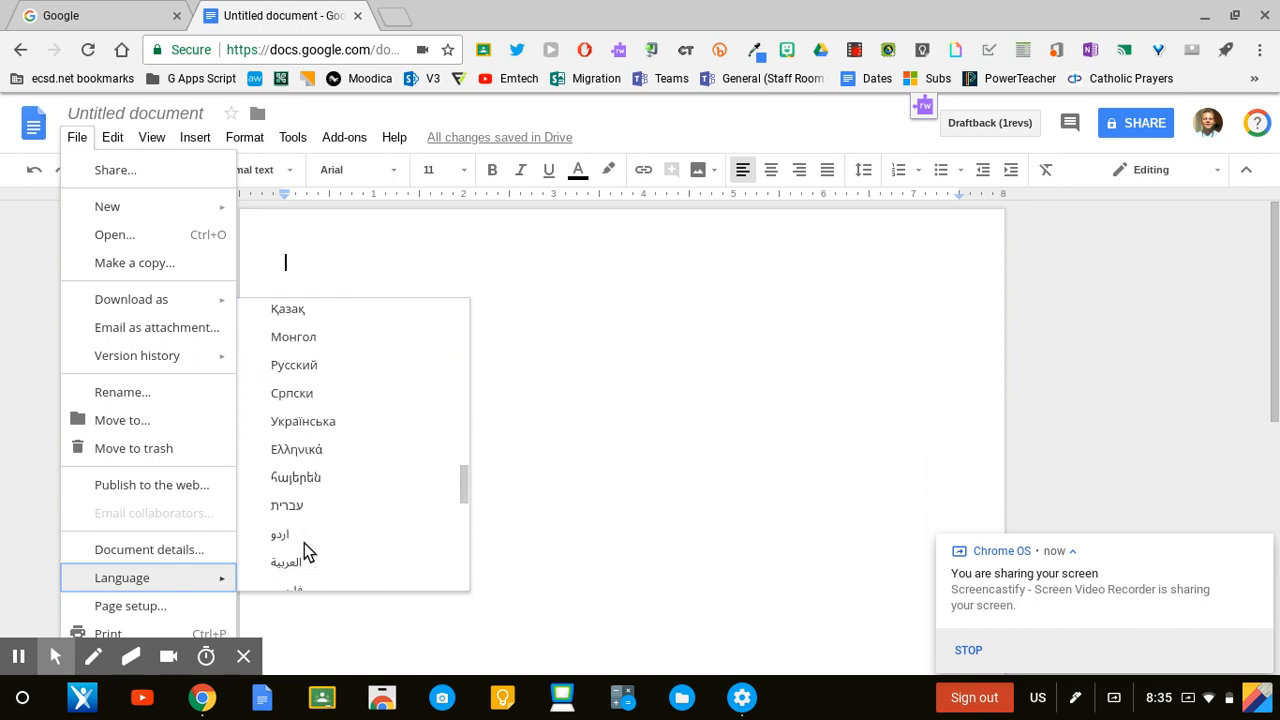
{"action": "left_click", "coordinate": [345, 420]}
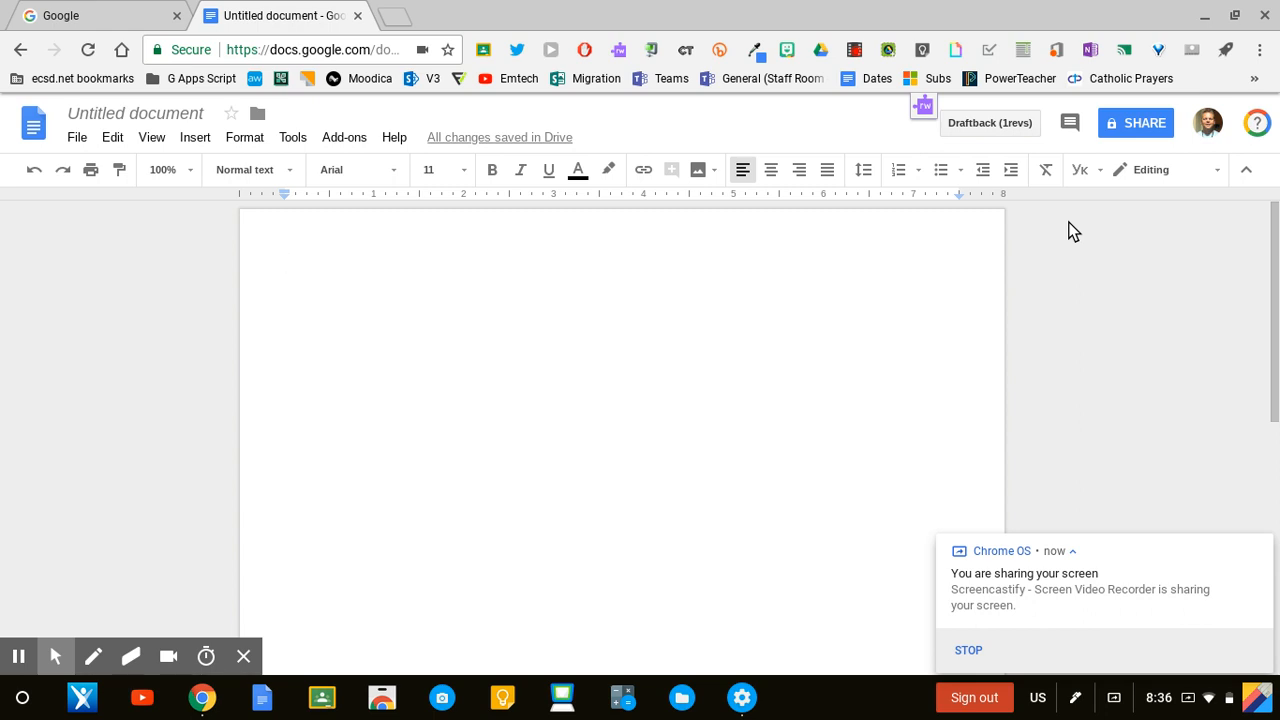
Try the українська handwriting input tool, and switch to the on-screen keyboard tool, Екранна клавіатура
{"action": "left_click", "coordinate": [1099, 172]}
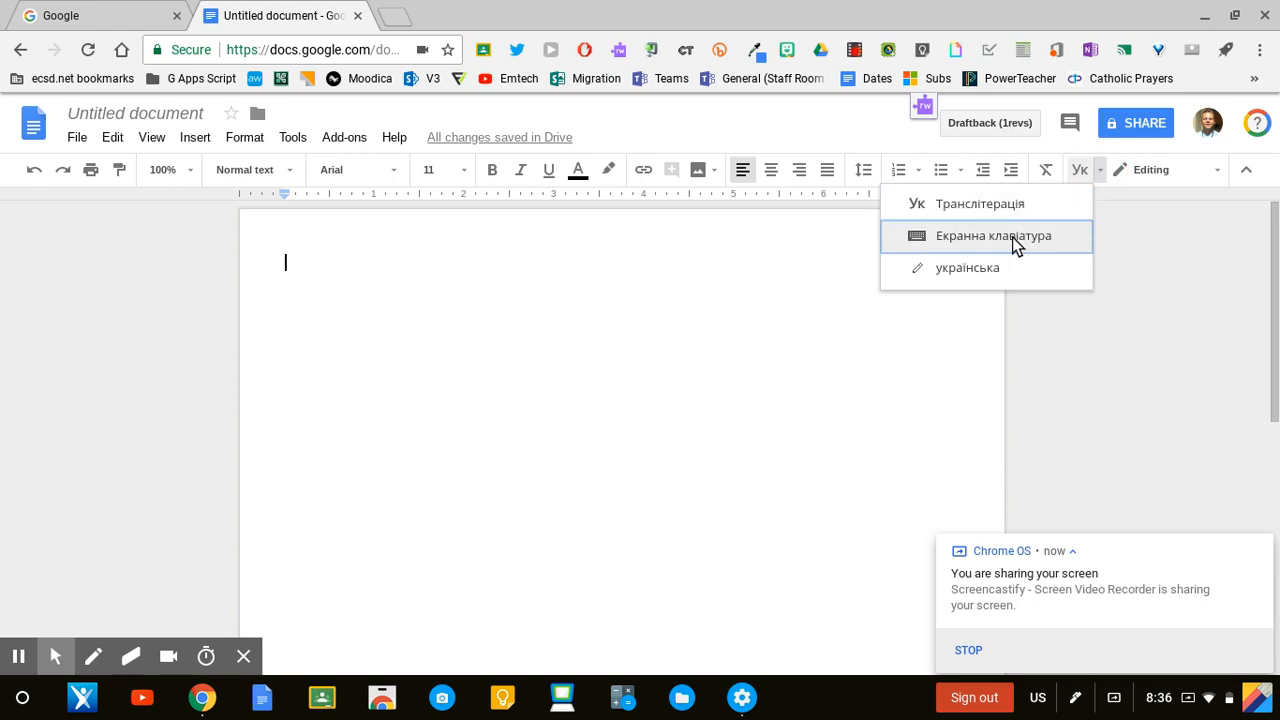
{"action": "left_click", "coordinate": [976, 267]}
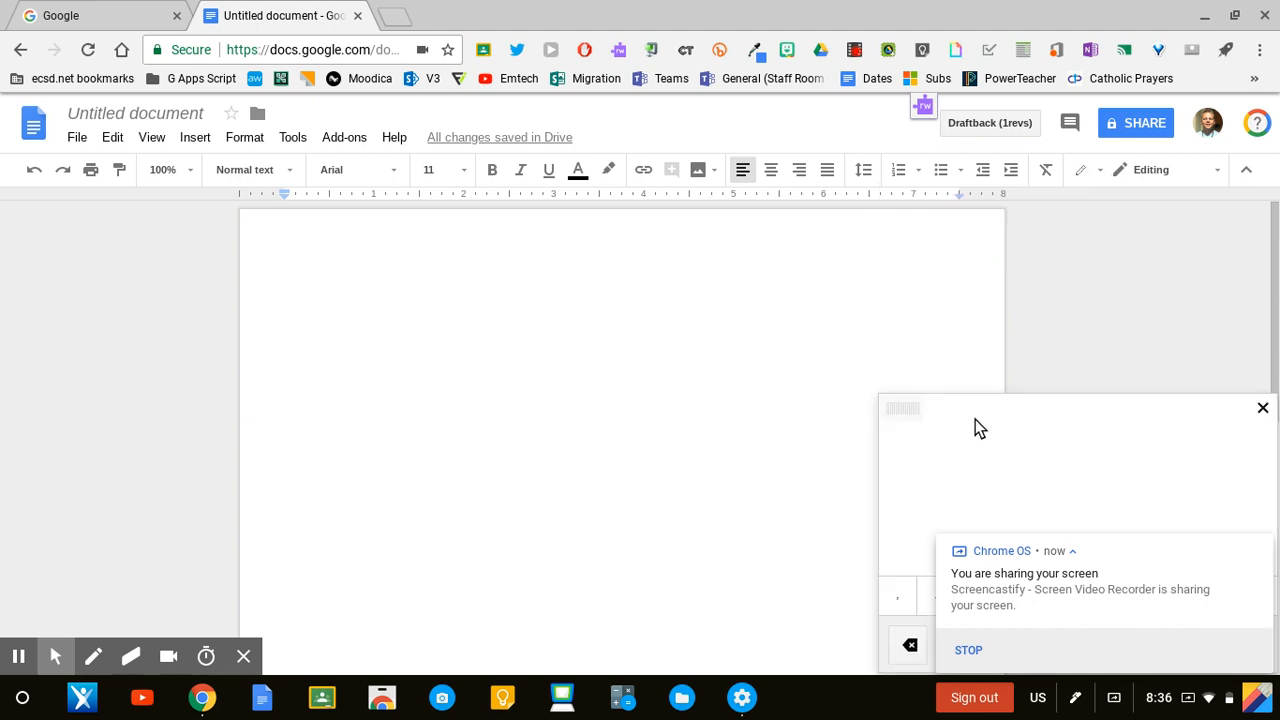
{"action": "left_click", "coordinate": [1100, 170]}
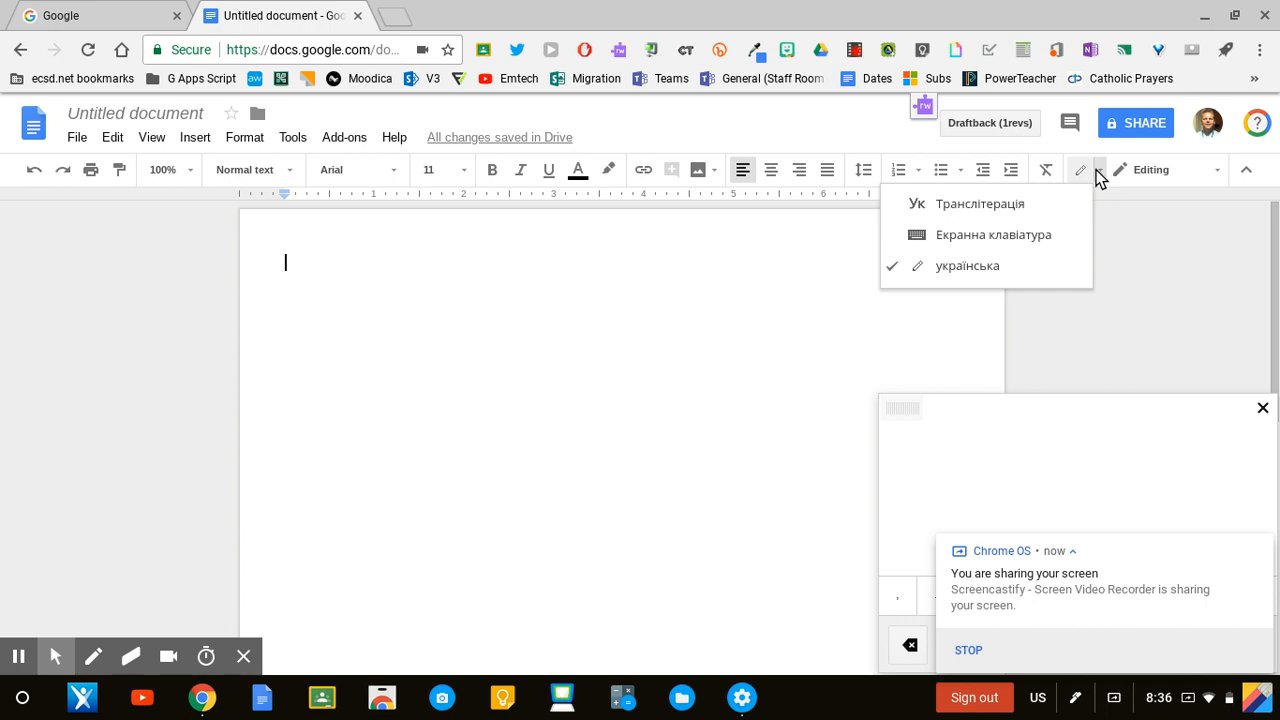
{"action": "left_click", "coordinate": [974, 236]}
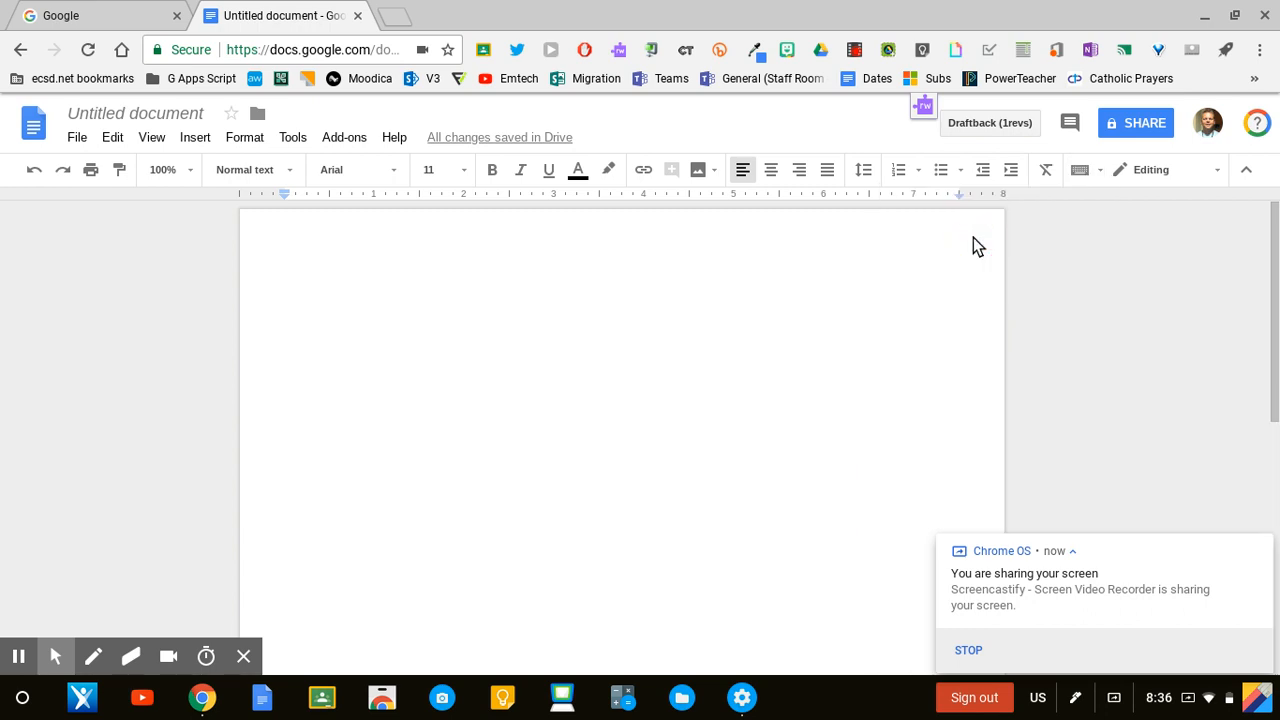
Test physical typing in the document with the letter "m", delete it, and dismiss the screen-sharing notification
{"action": "left_click", "coordinate": [1077, 172]}
{"action": "type", "text": "m"}
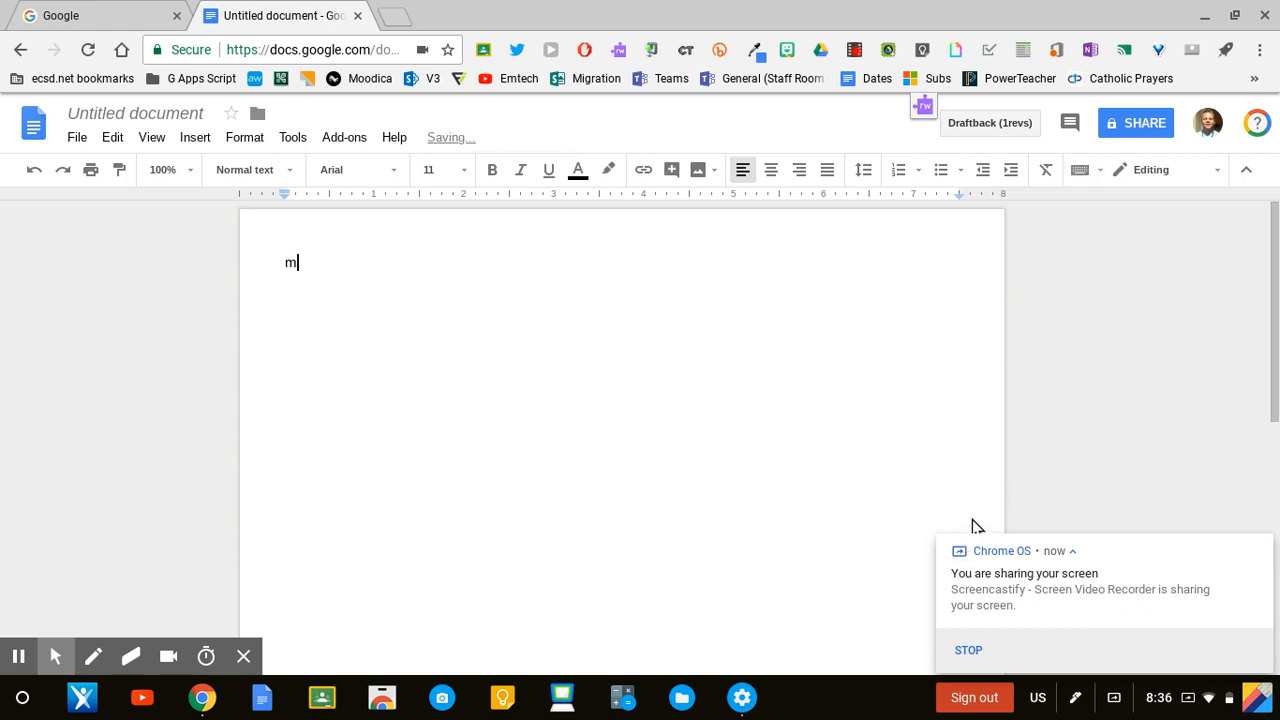
{"action": "key", "text": "BackSpace"}
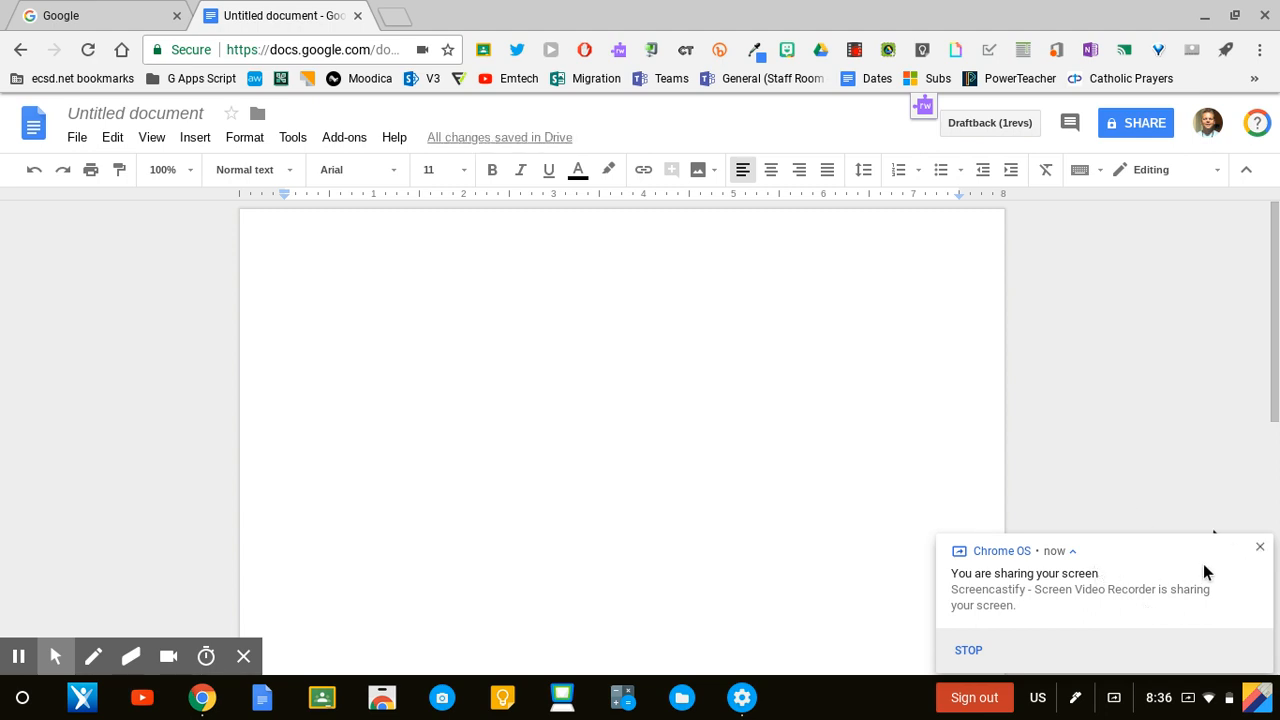
{"action": "left_click", "coordinate": [1258, 550]}
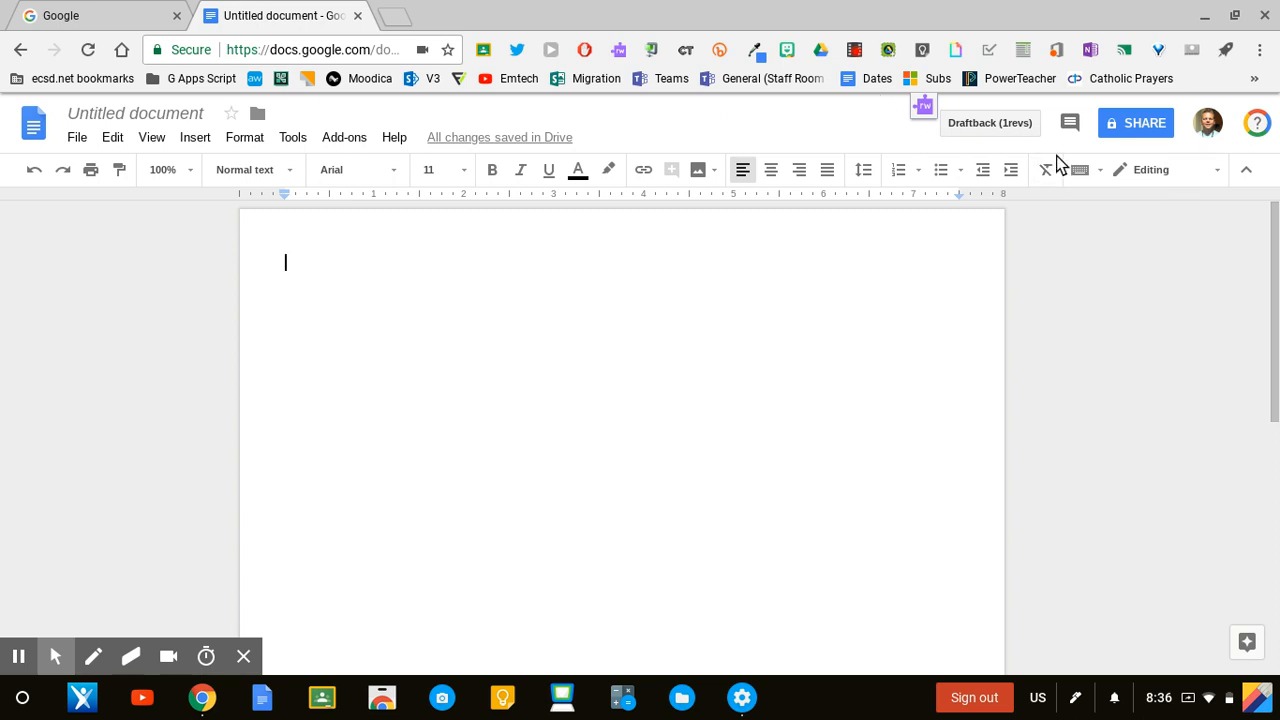
Switch the input tool to Транслітерація and enter "добре день" by spelling "dobre" and "den" phonetically and accepting the Ukrainian suggestions
{"action": "left_click", "coordinate": [1099, 171]}
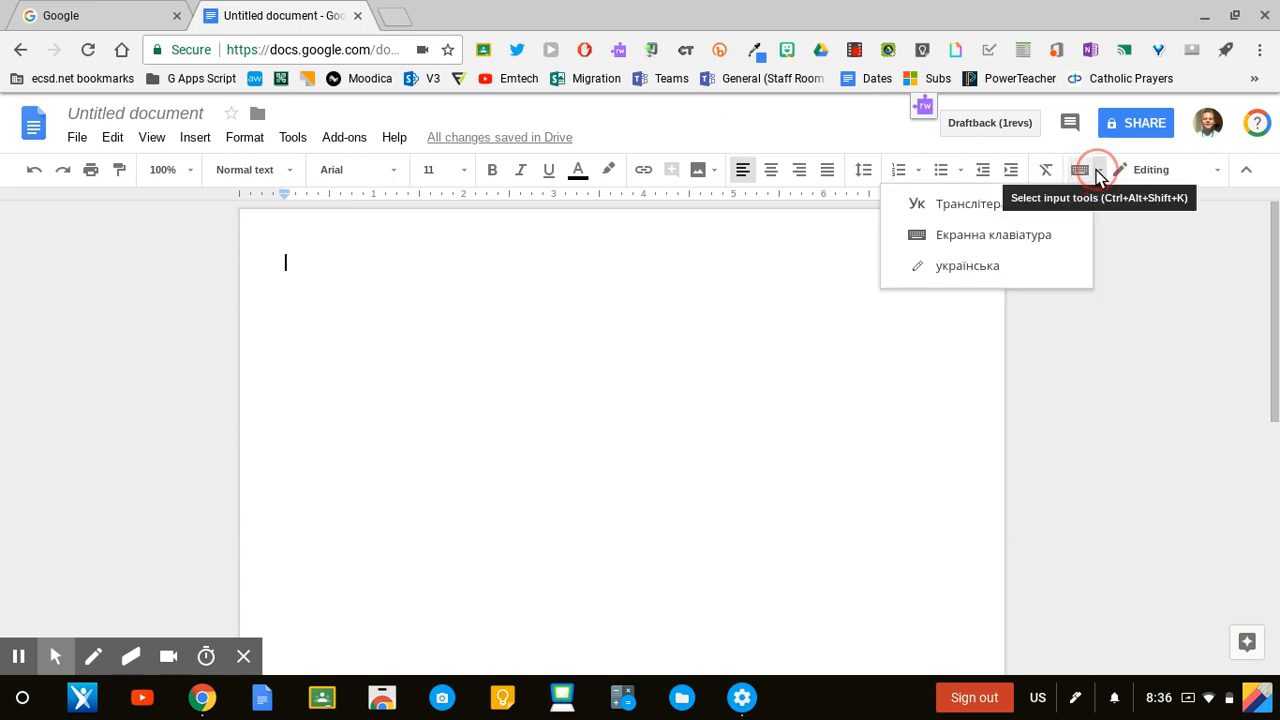
{"action": "left_click", "coordinate": [1006, 207]}
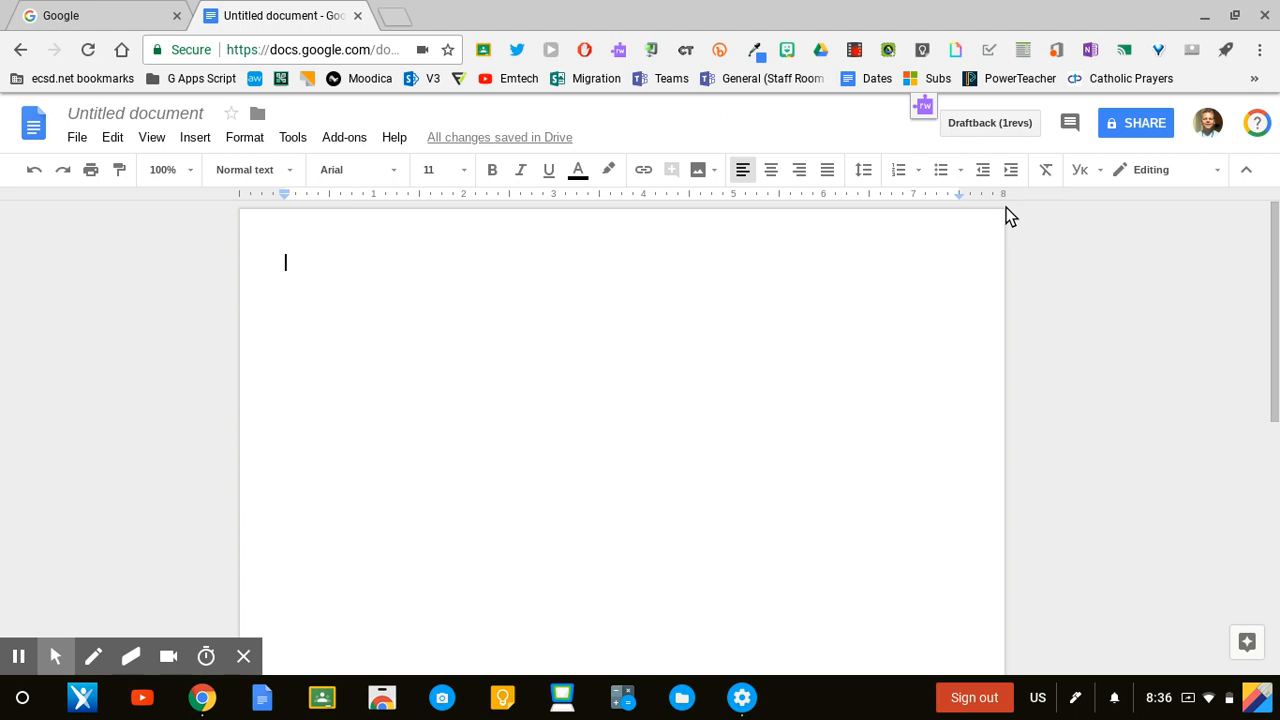
{"action": "type", "text": "d"}
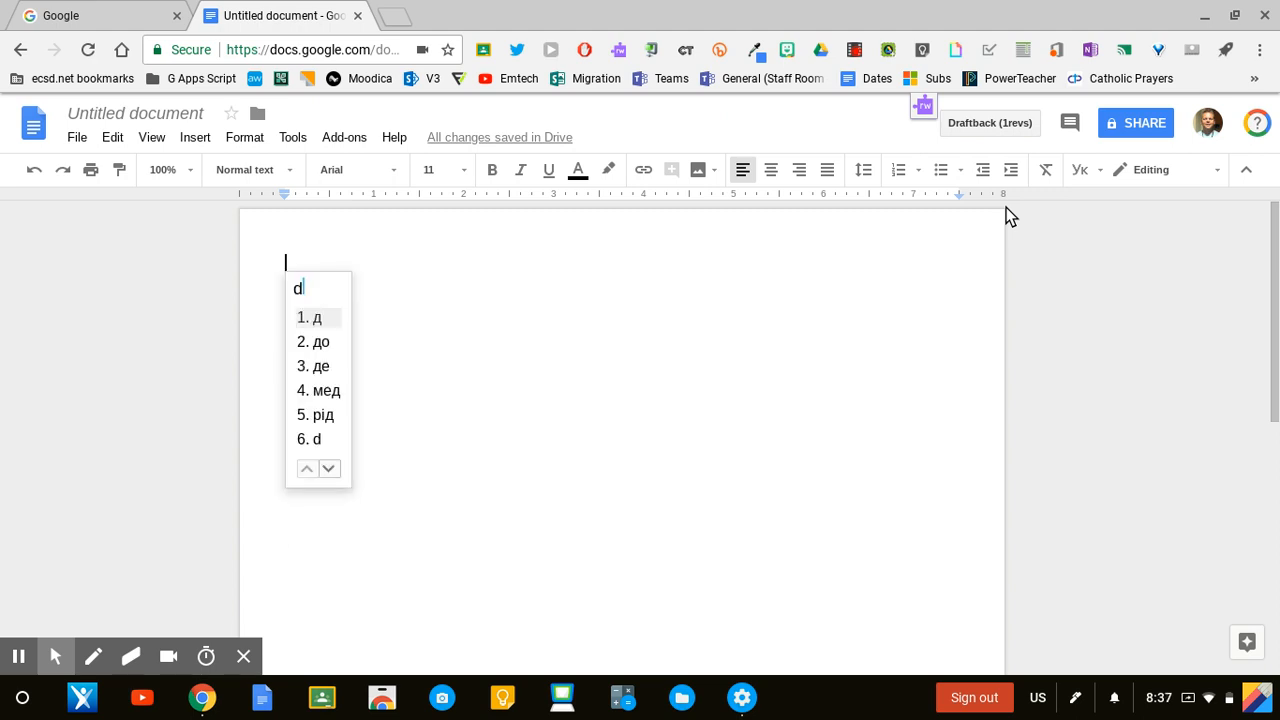
{"action": "type", "text": "ob"}
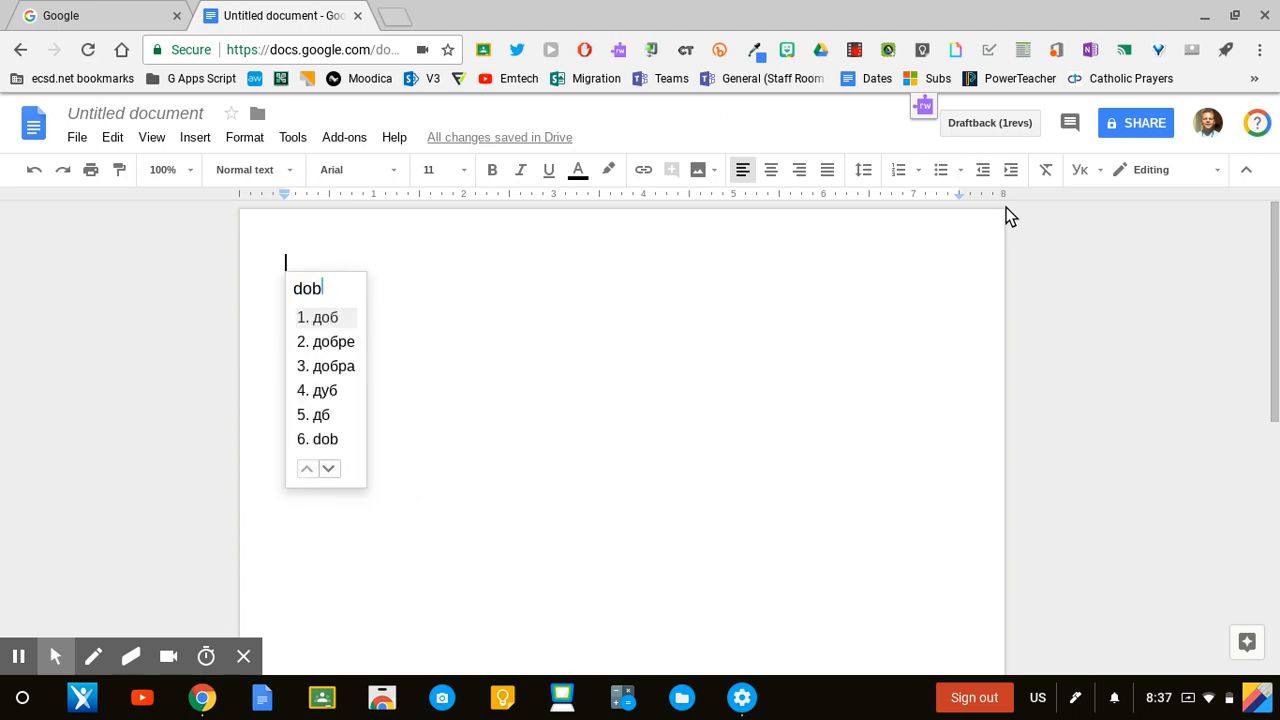
{"action": "type", "text": "re"}
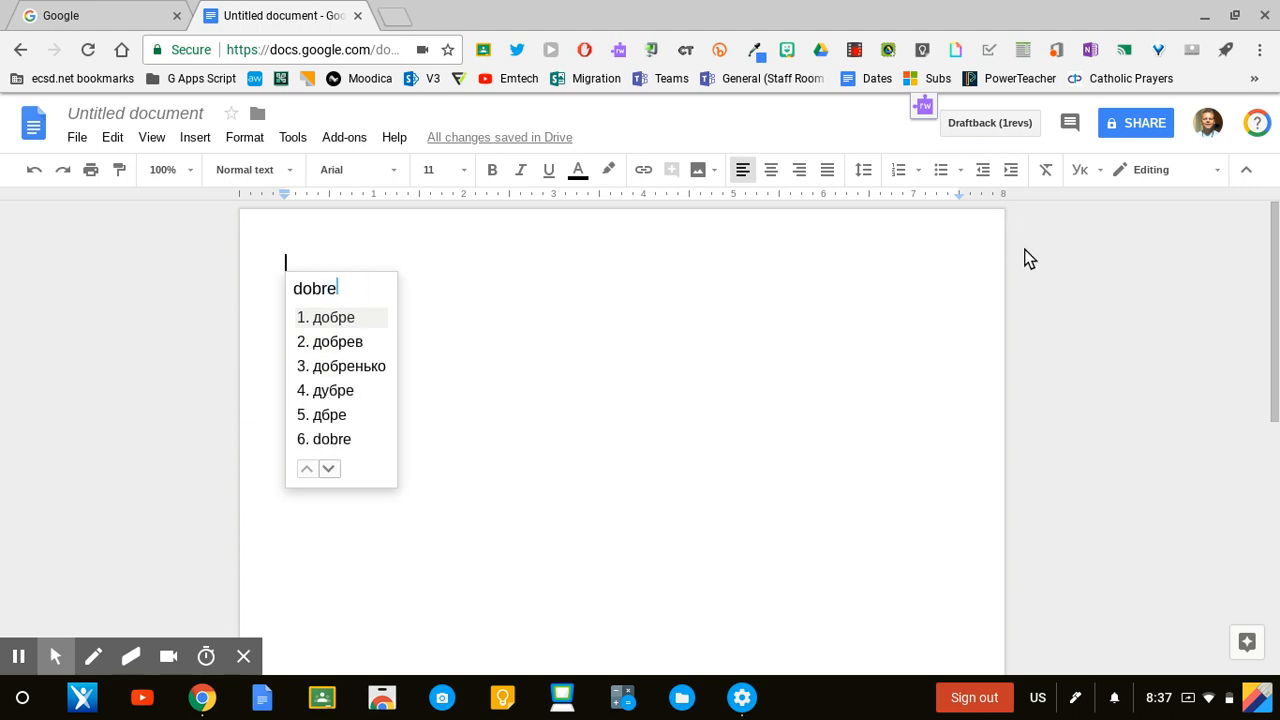
{"action": "left_click", "coordinate": [332, 322]}
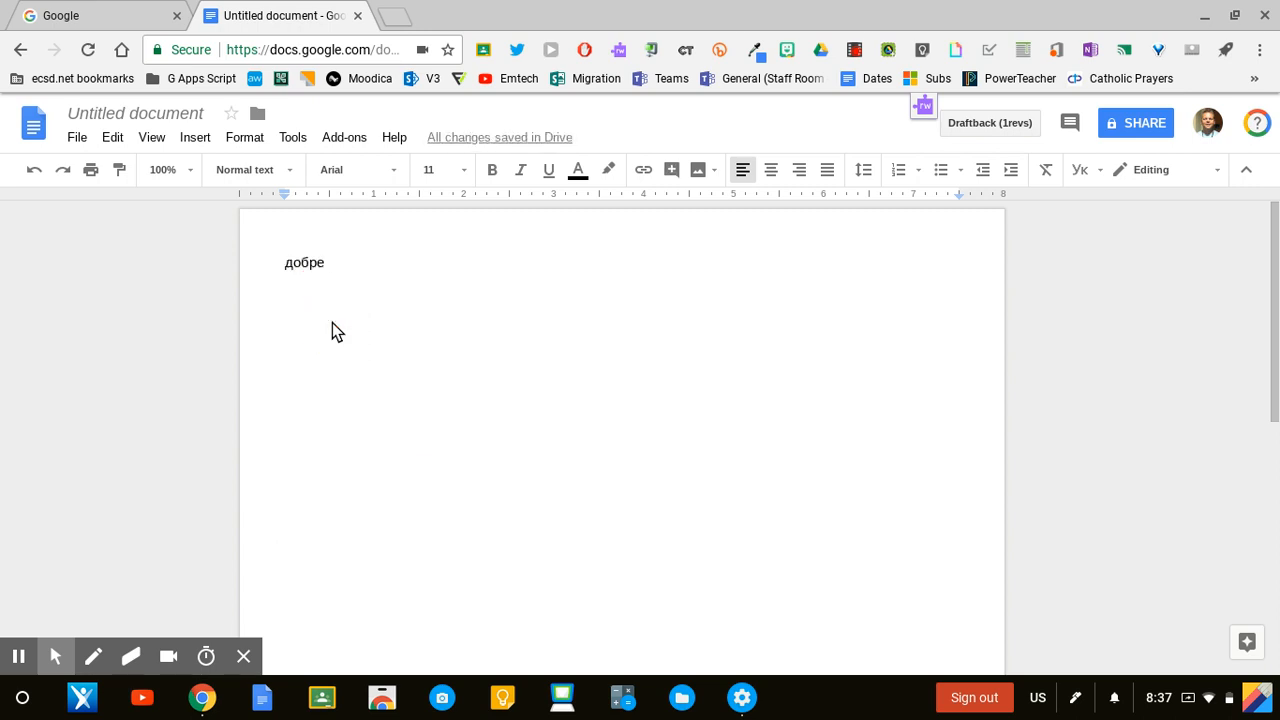
{"action": "type", "text": "den"}
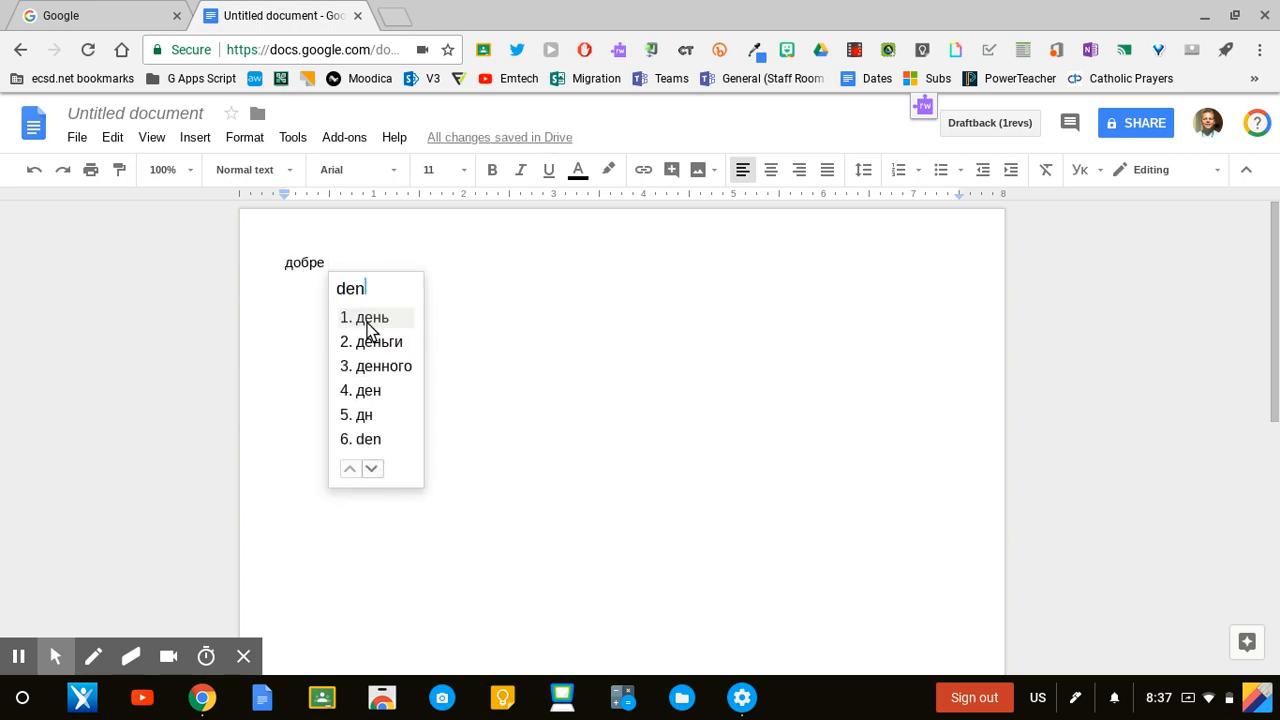
{"action": "left_click", "coordinate": [373, 323]}
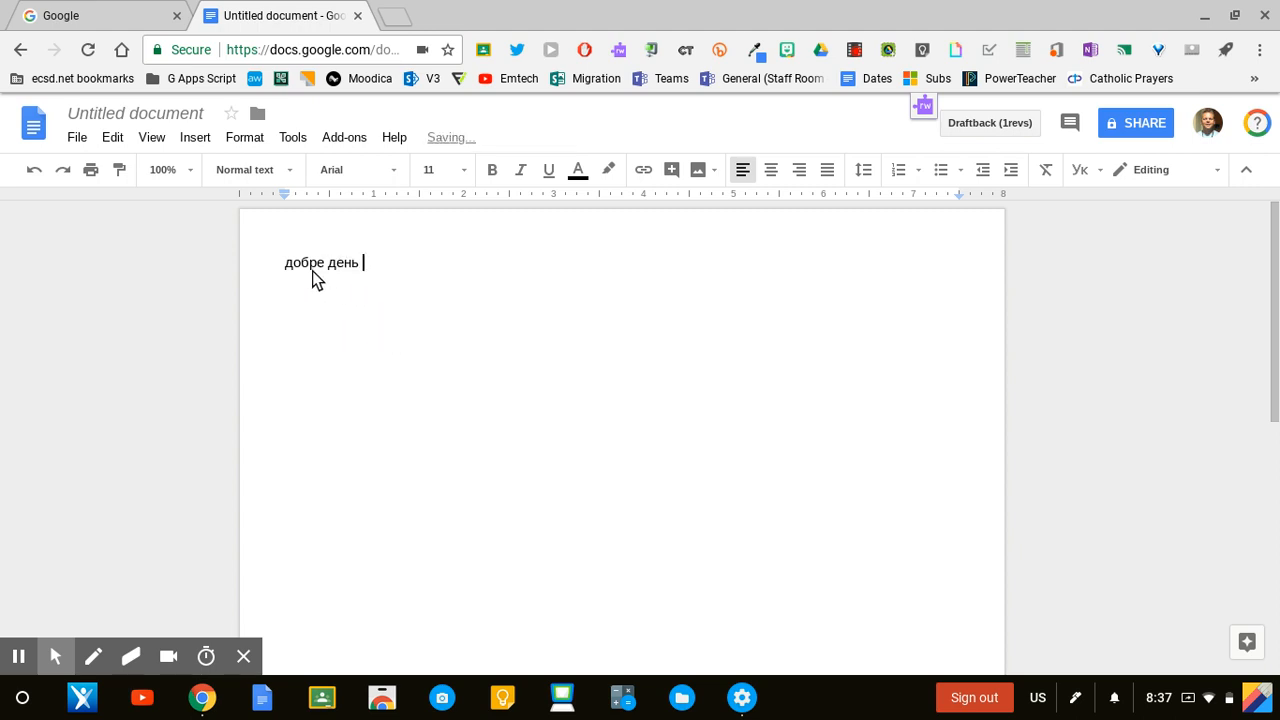
Switch the input tool to Екранна клавіатура and back to Транслітерація
{"action": "left_click", "coordinate": [1100, 172]}
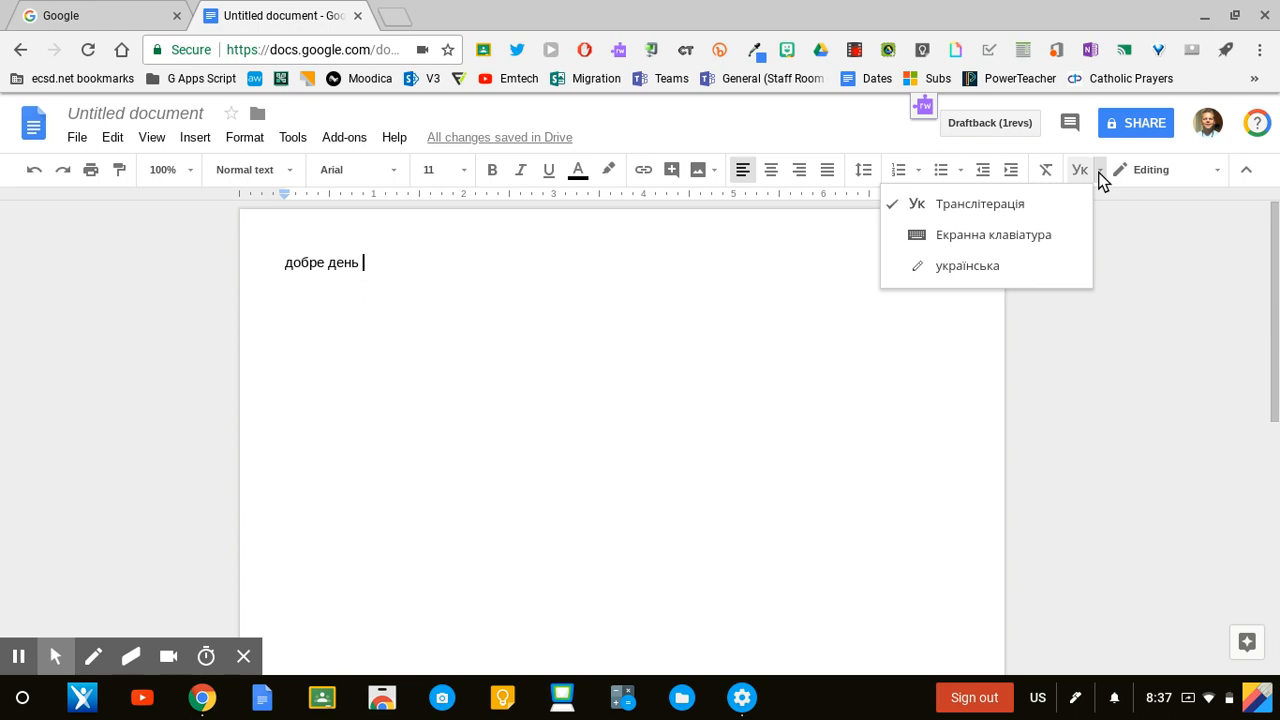
{"action": "left_click", "coordinate": [1009, 244]}
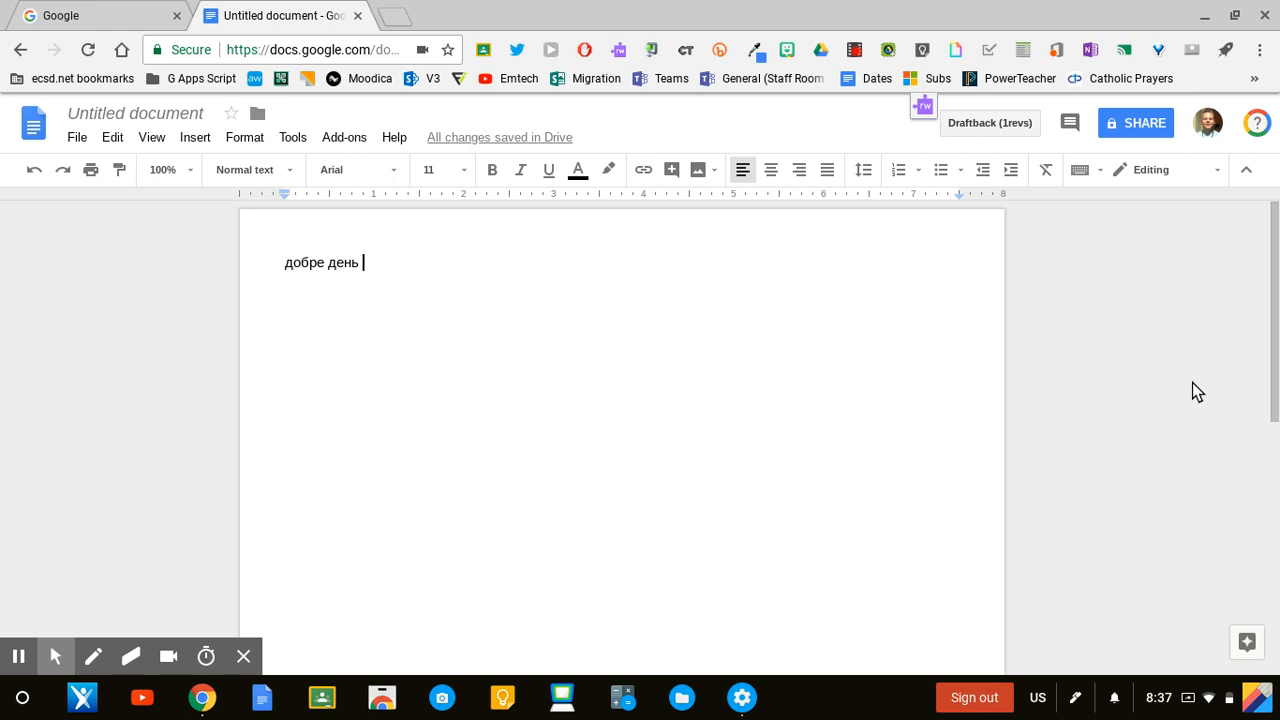
{"action": "left_click", "coordinate": [1099, 171]}
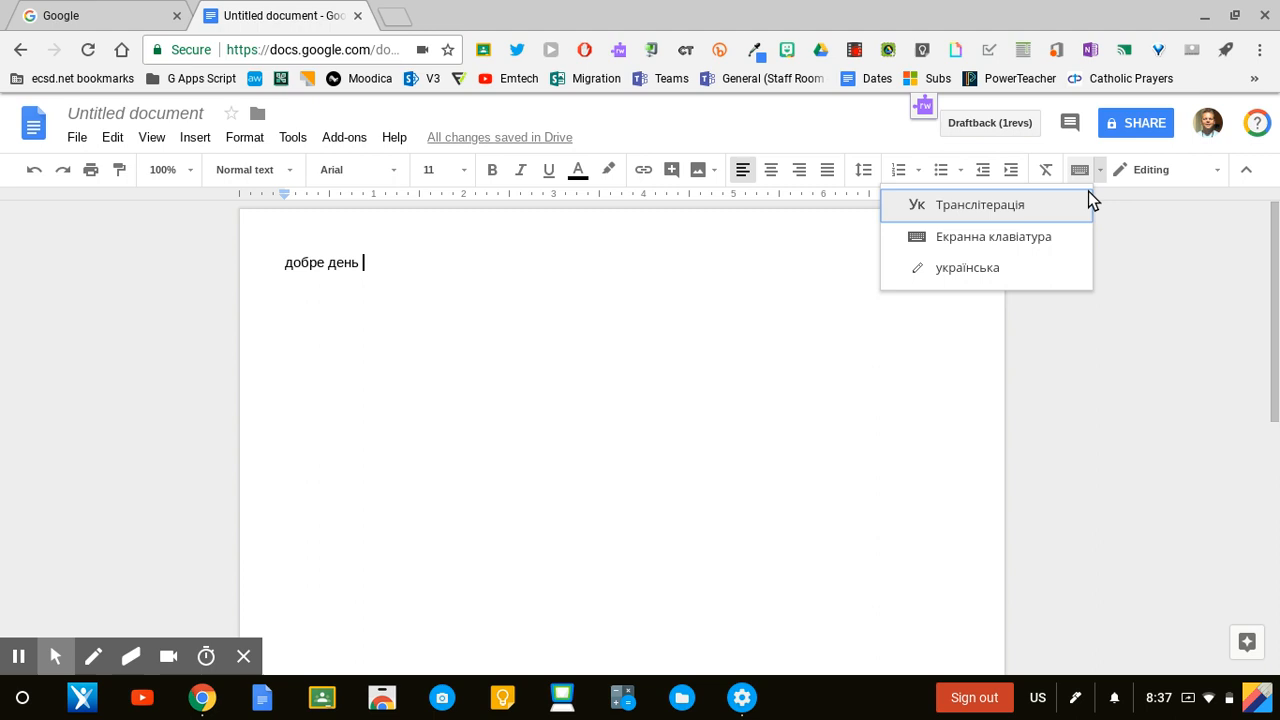
{"action": "left_click", "coordinate": [1024, 207]}
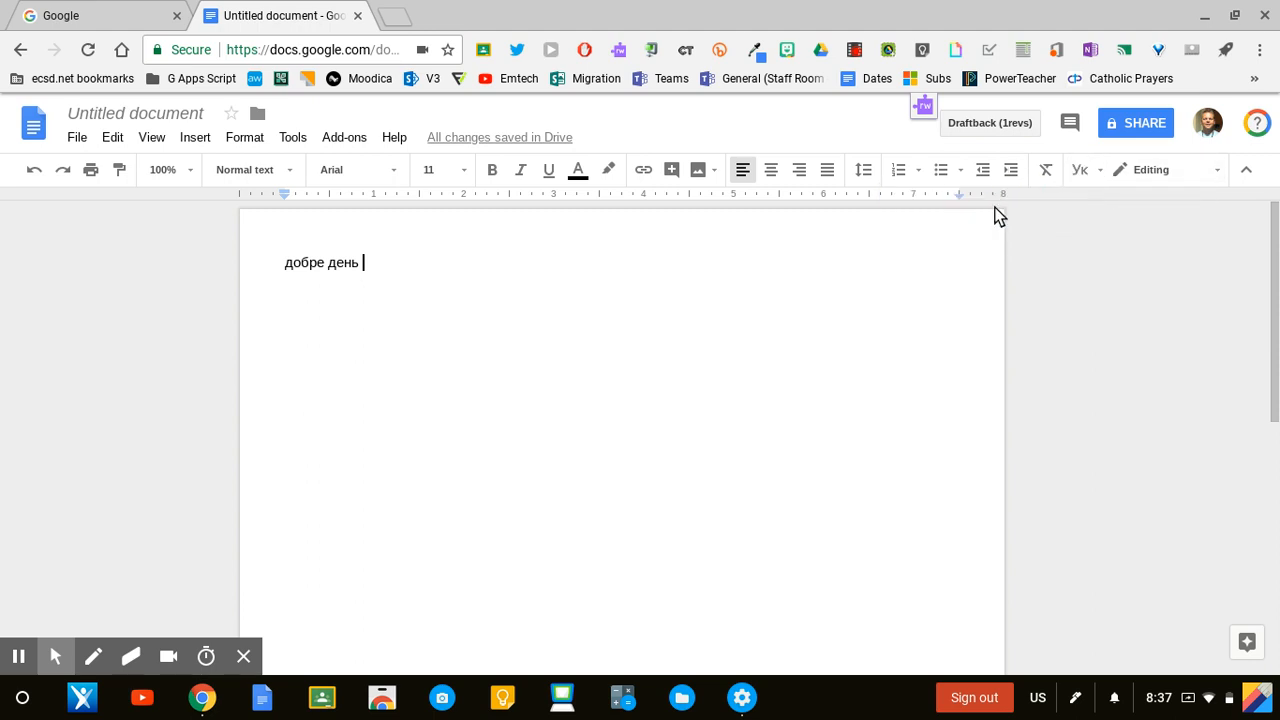
Start a new line below "добре день" and open voice typing with its language set to Українська
{"action": "key", "text": "Return"}
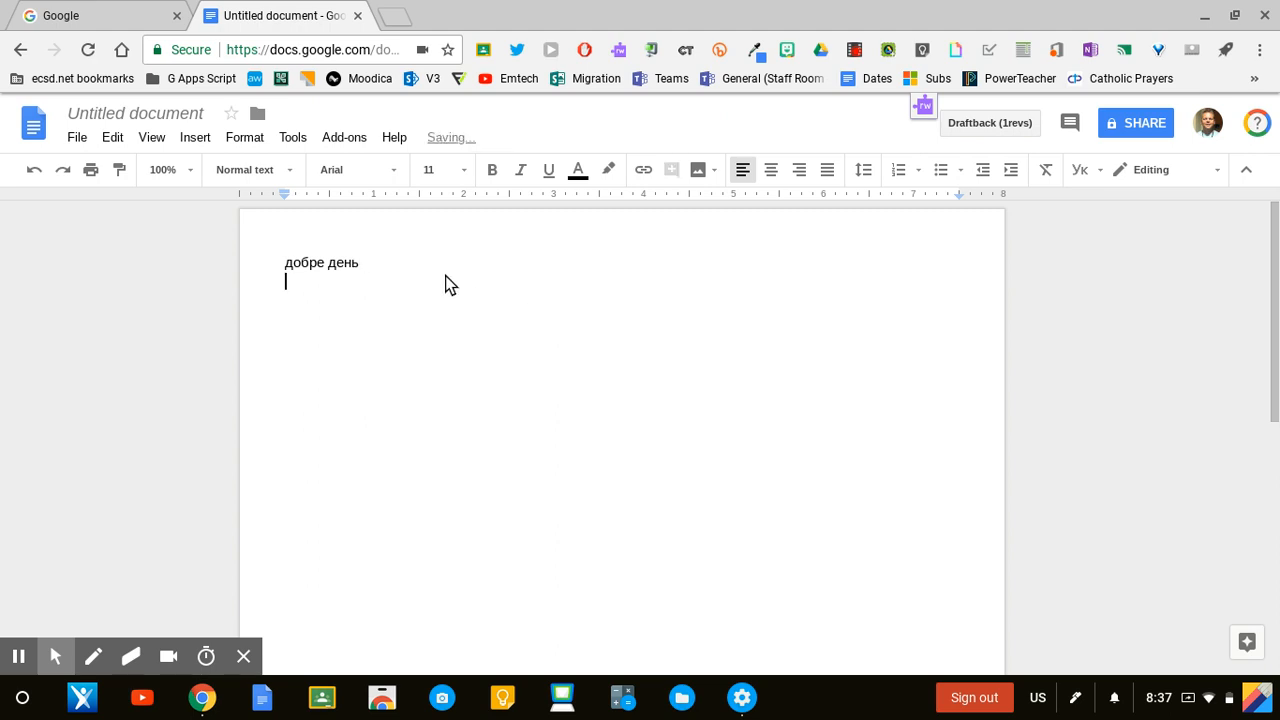
{"action": "left_click", "coordinate": [293, 140]}
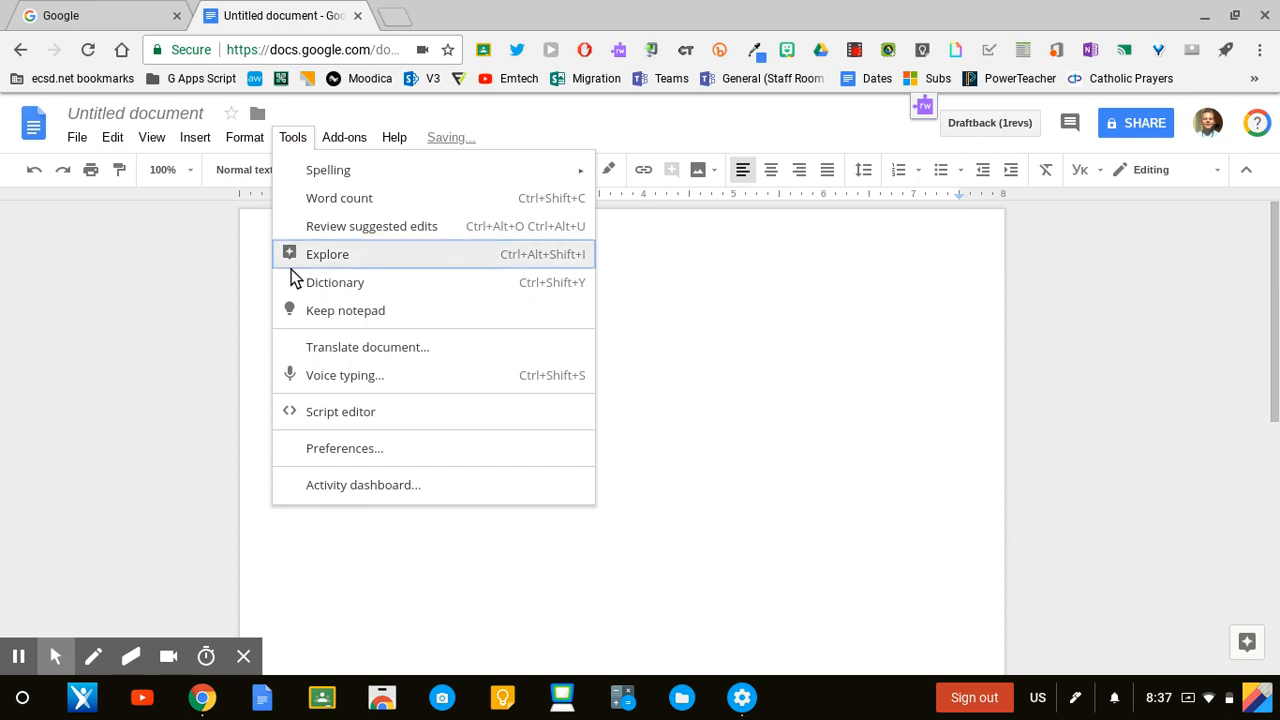
{"action": "left_click", "coordinate": [310, 385]}
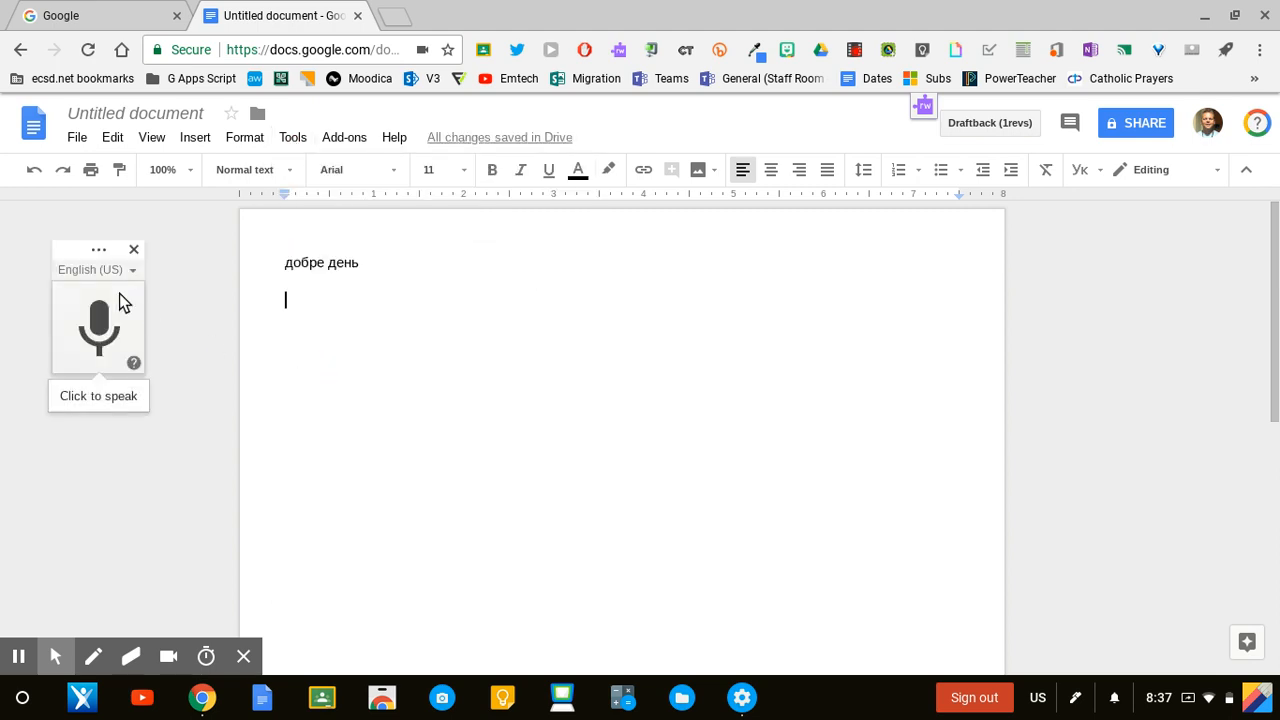
{"action": "left_click", "coordinate": [134, 270]}
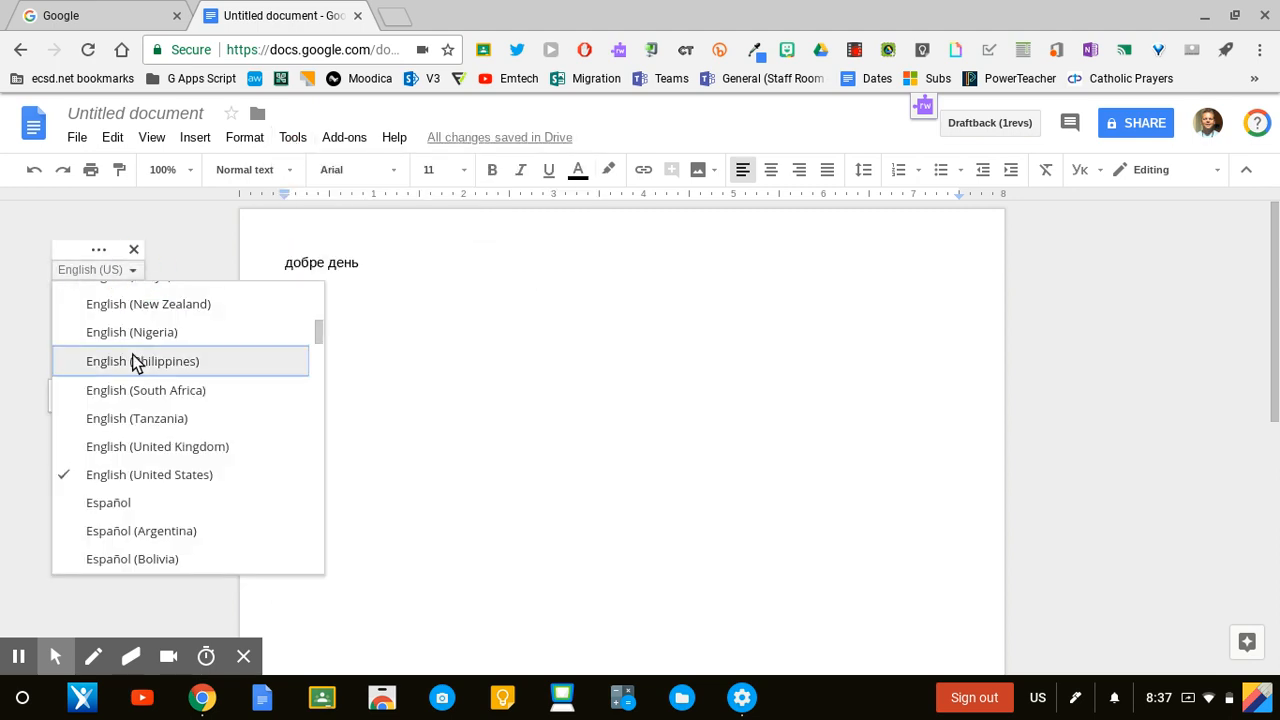
{"action": "scroll", "coordinate": [134, 370], "scroll_direction": "down", "scroll_amount": 8}
{"action": "scroll", "coordinate": [143, 388], "scroll_direction": "down", "scroll_amount": 12}
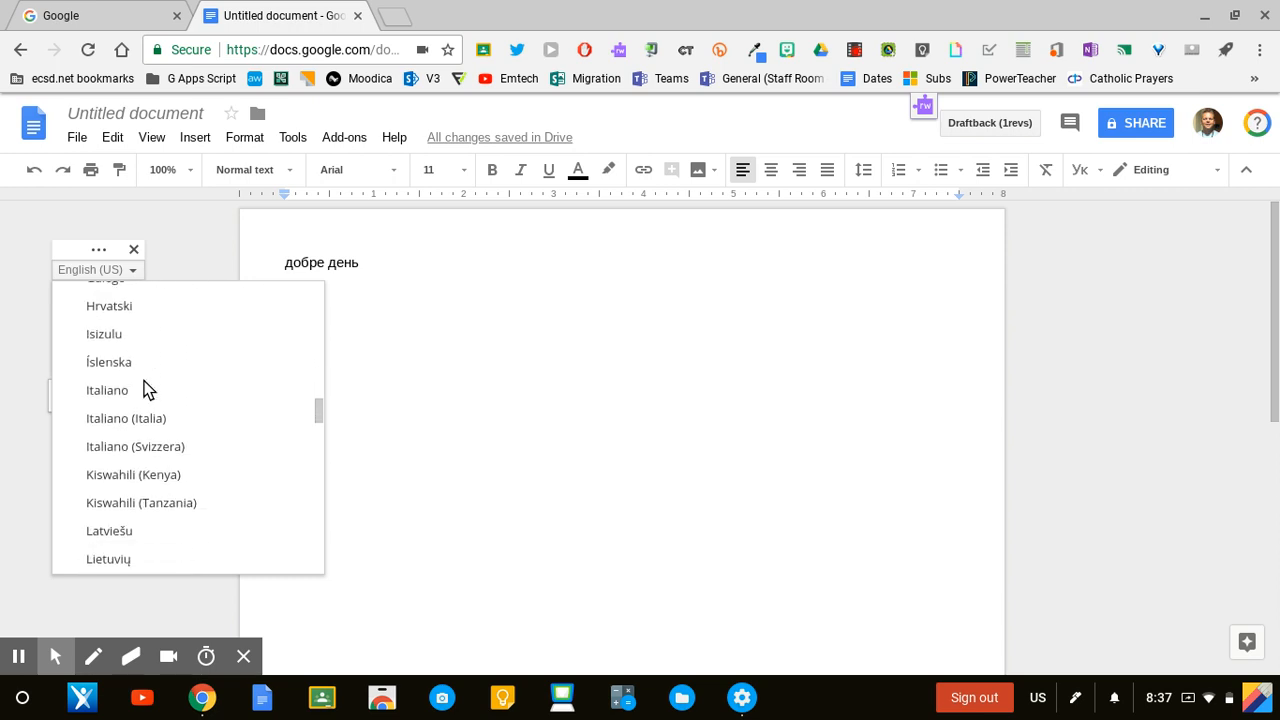
{"action": "scroll", "coordinate": [143, 388], "scroll_direction": "down", "scroll_amount": 12}
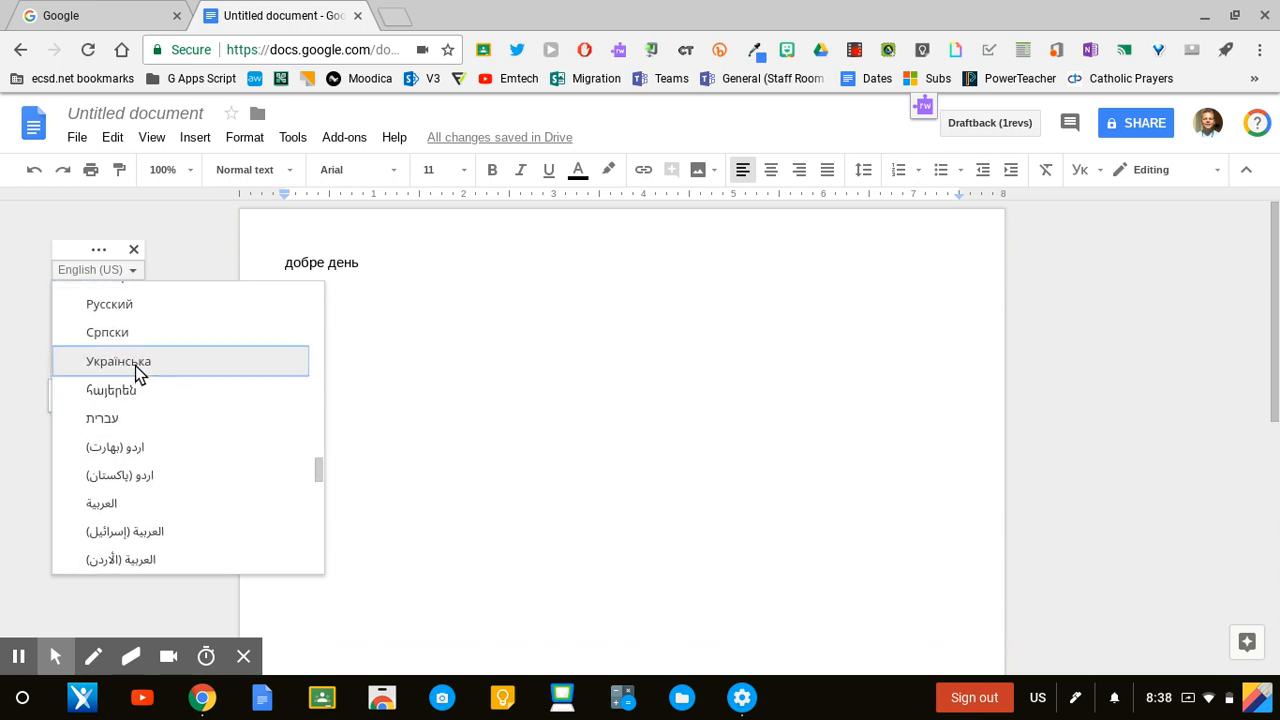
{"action": "left_click", "coordinate": [135, 362]}
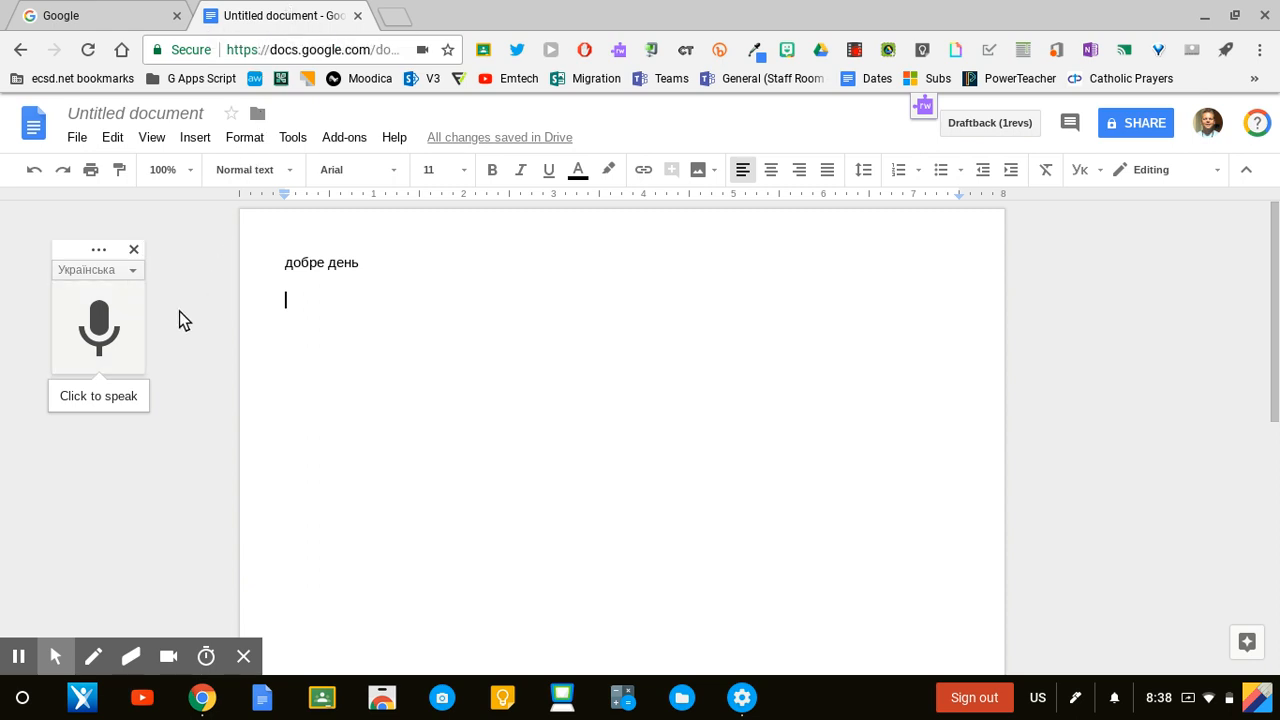
Dictate "Христос воскрес! Воїстину воскрес" into the document with Ukrainian voice typing, and expand the rw extension's toolbar
{"action": "left_click", "coordinate": [98, 320]}
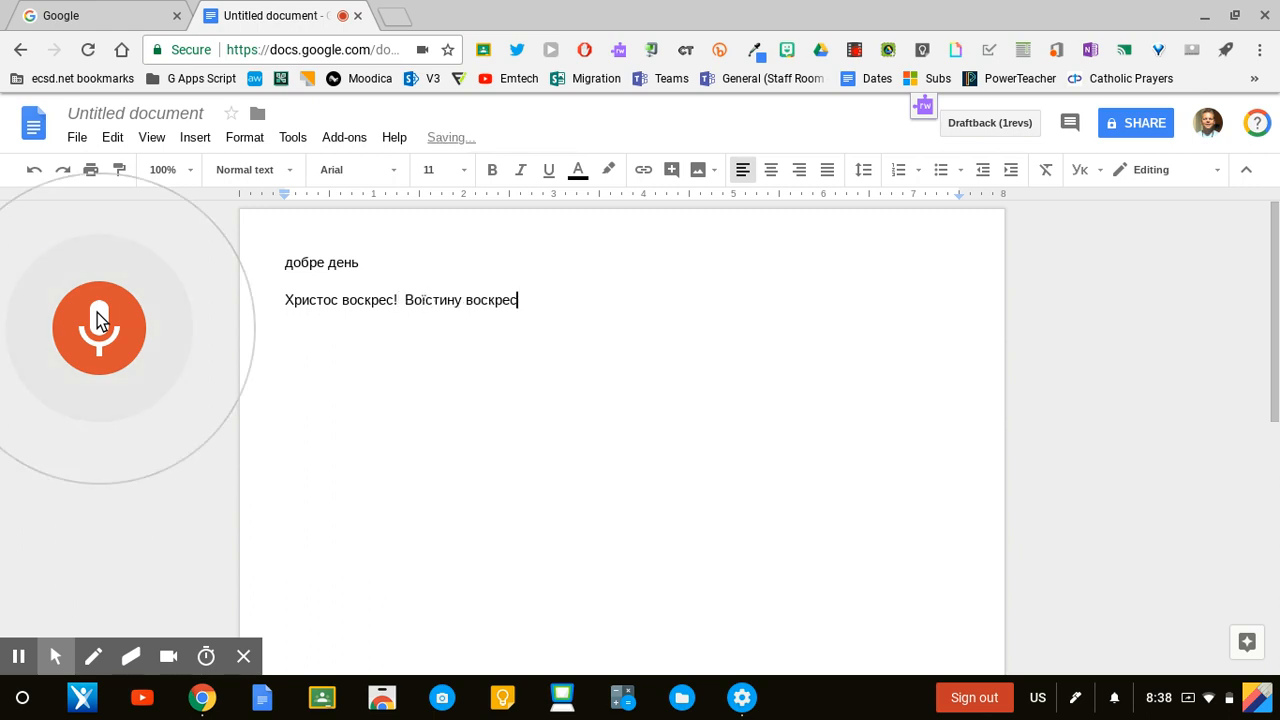
{"action": "left_click", "coordinate": [97, 314]}
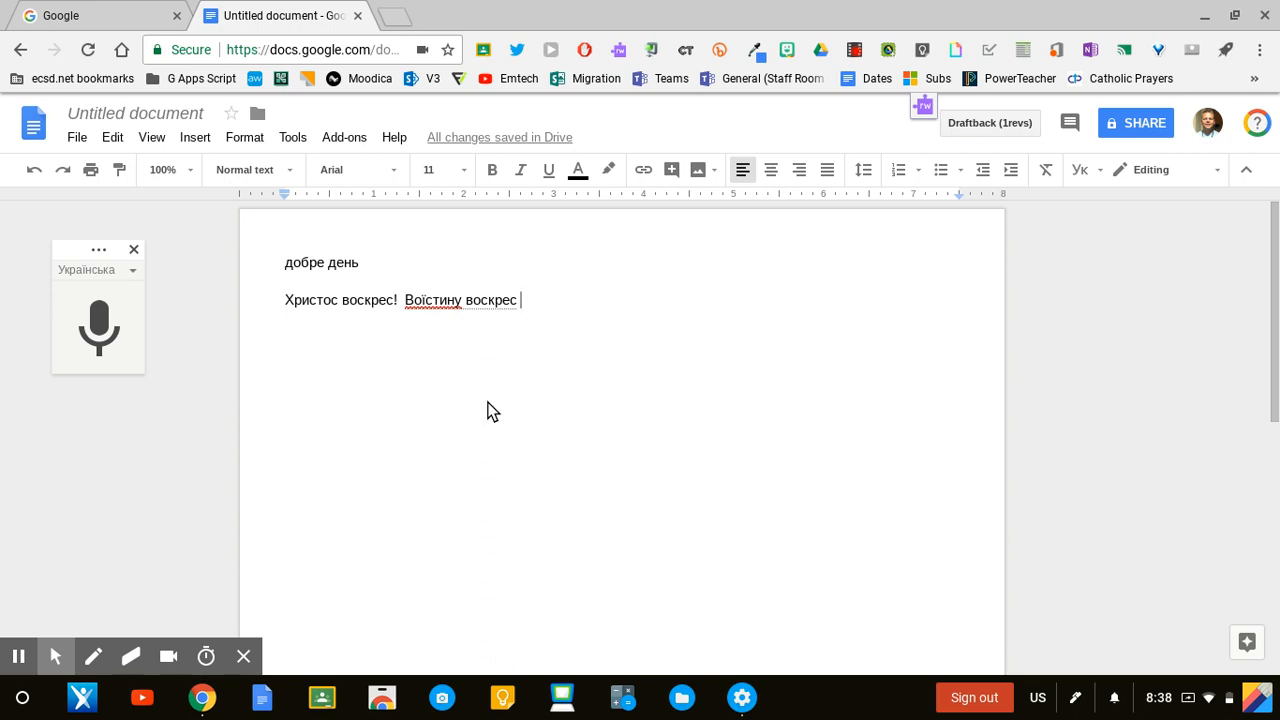
{"action": "left_click", "coordinate": [924, 112]}
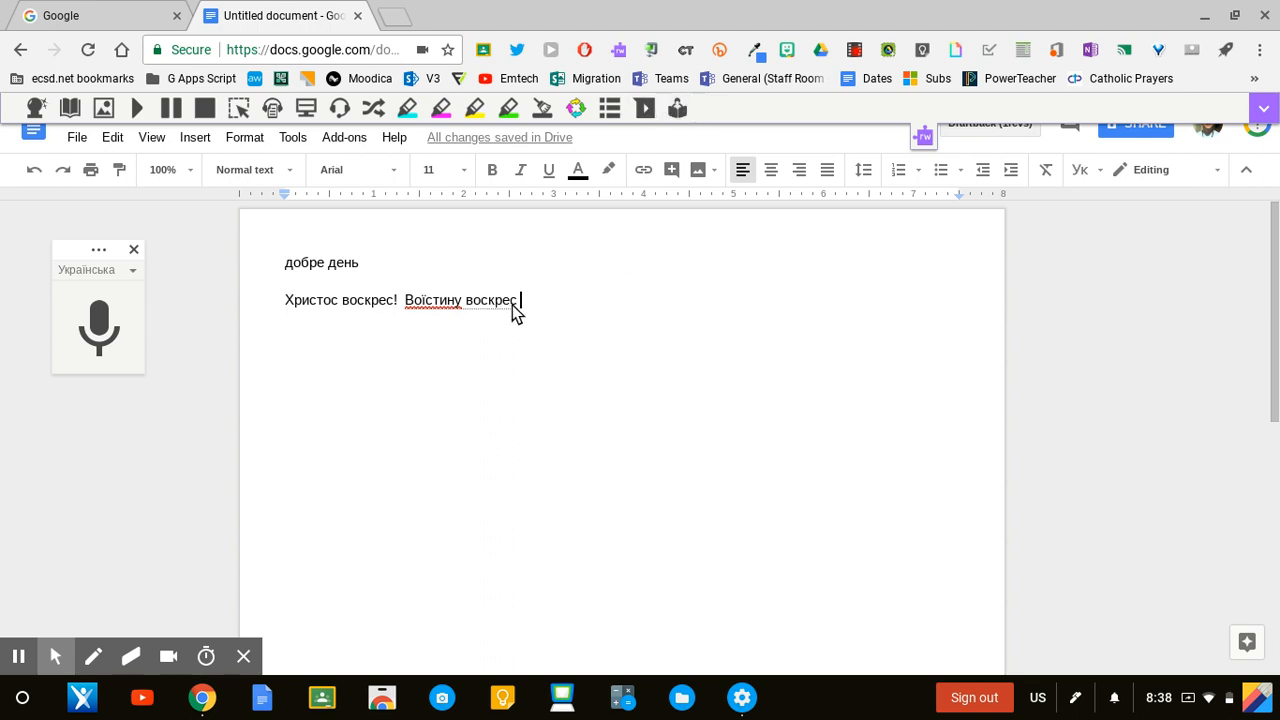
Attach a recorded voice comment to the line "Христос воскрес! Воїстину воскрес", play it back, and collapse the rw extension's toolbar
{"action": "left_click_drag", "start_coordinate": [519, 304], "coordinate": [285, 302]}
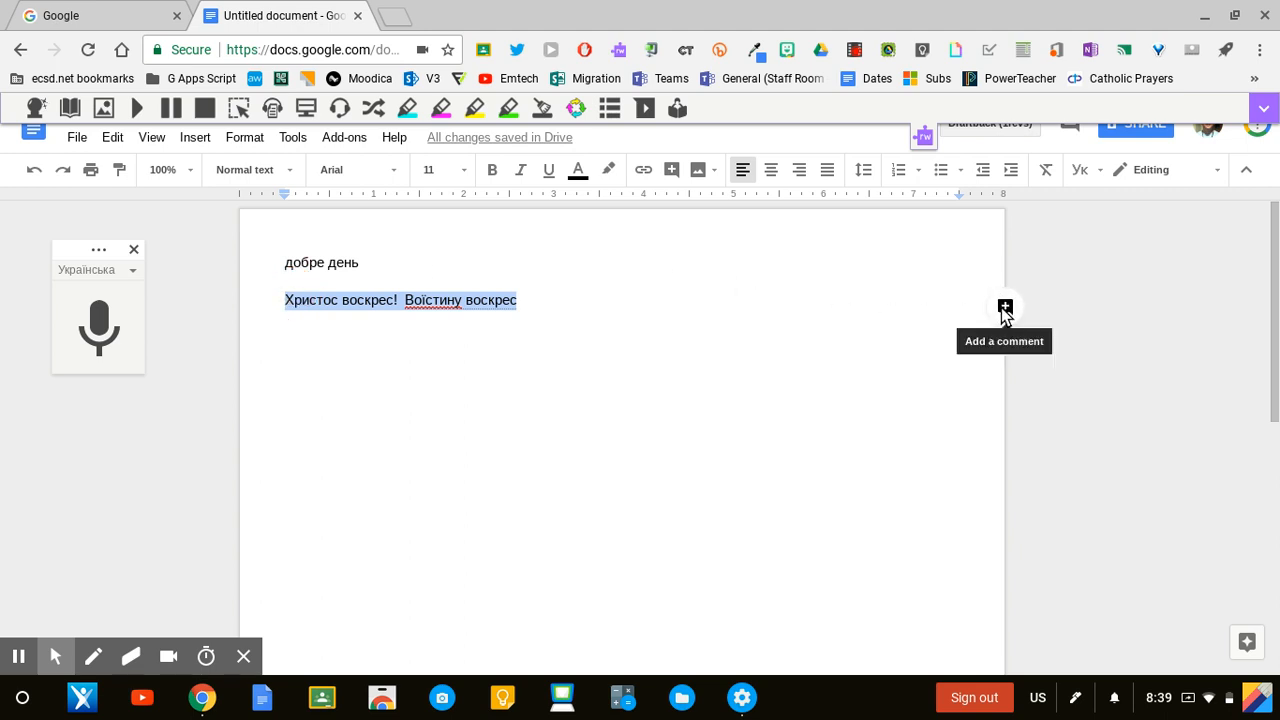
{"action": "left_click", "coordinate": [1005, 307]}
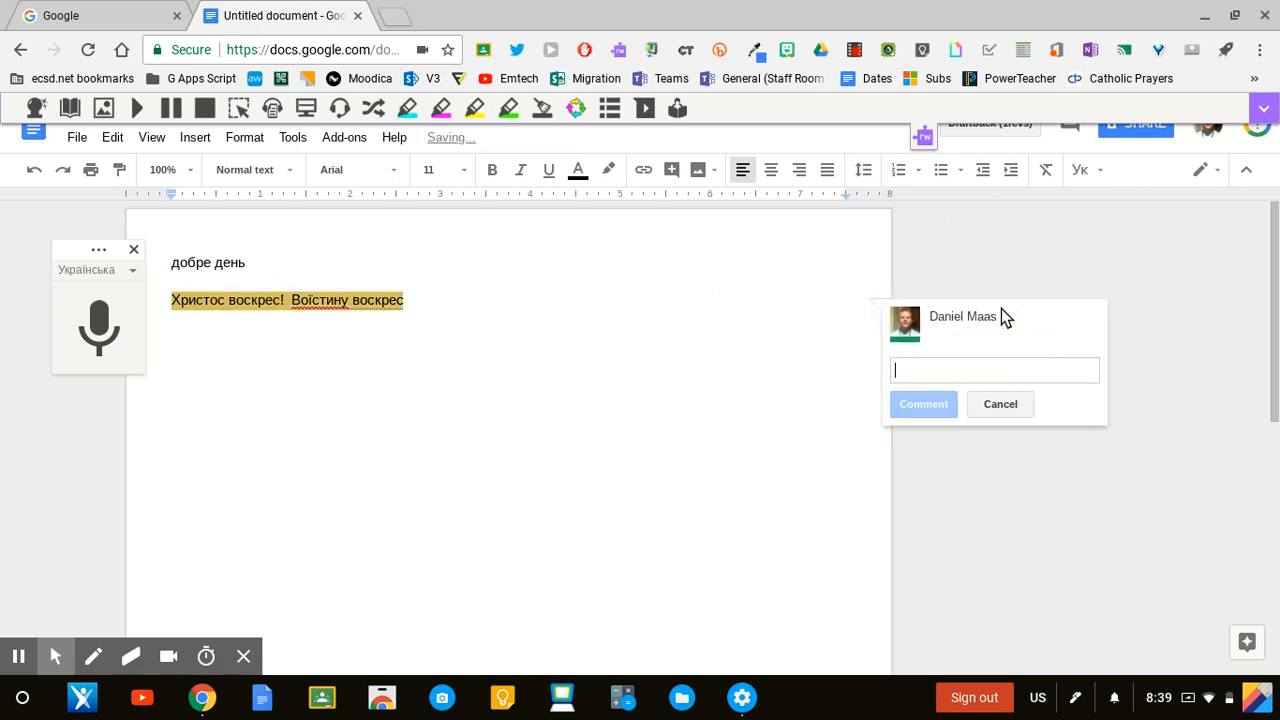
{"action": "left_click", "coordinate": [998, 405]}
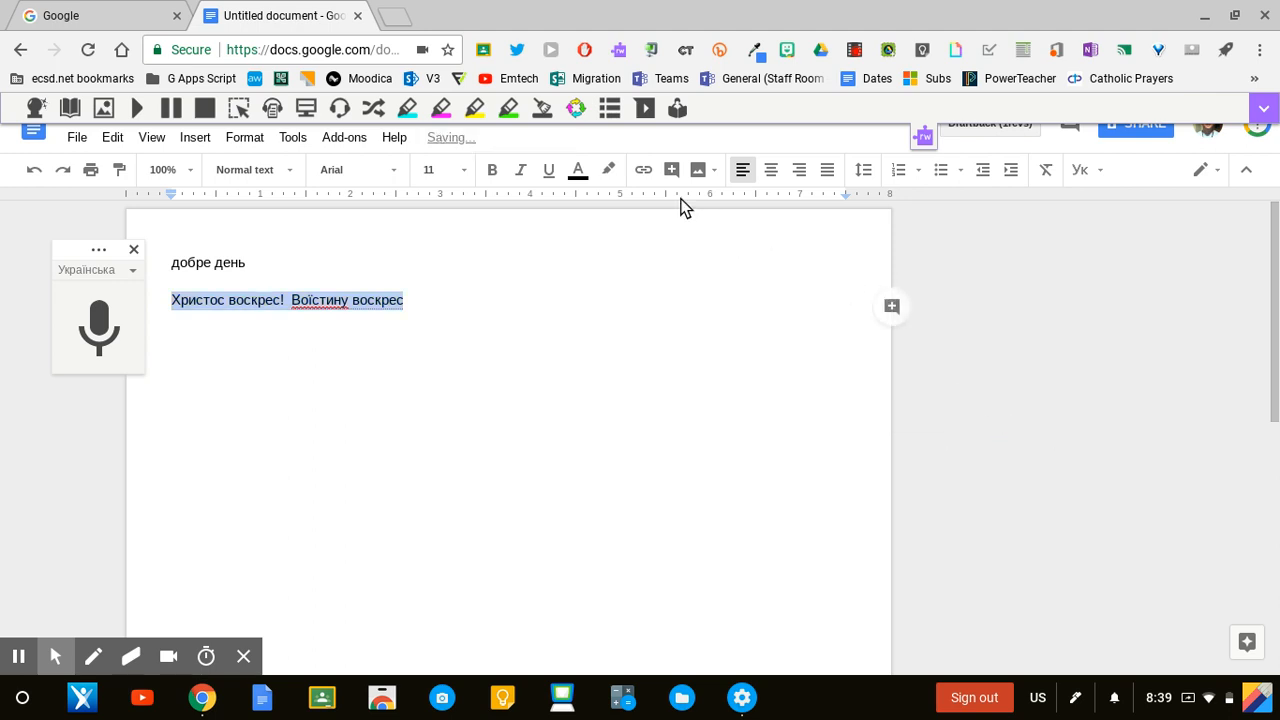
{"action": "left_click", "coordinate": [645, 110]}
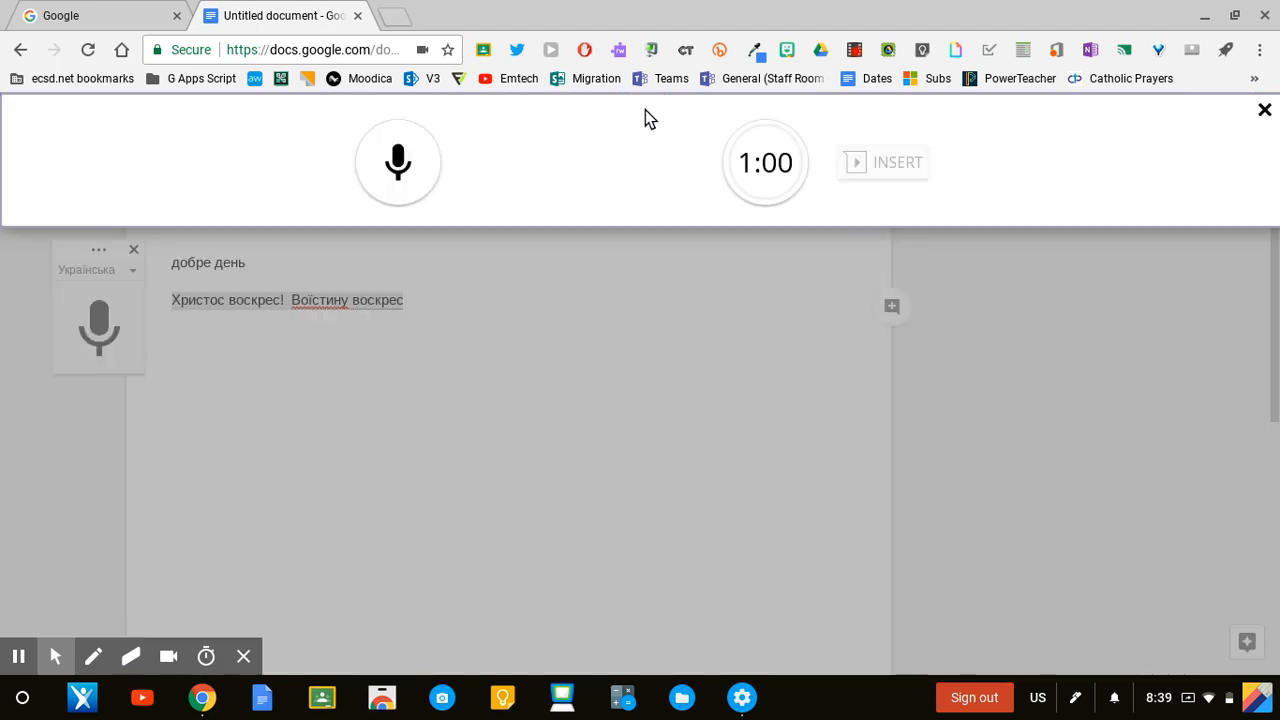
{"action": "left_click", "coordinate": [397, 163]}
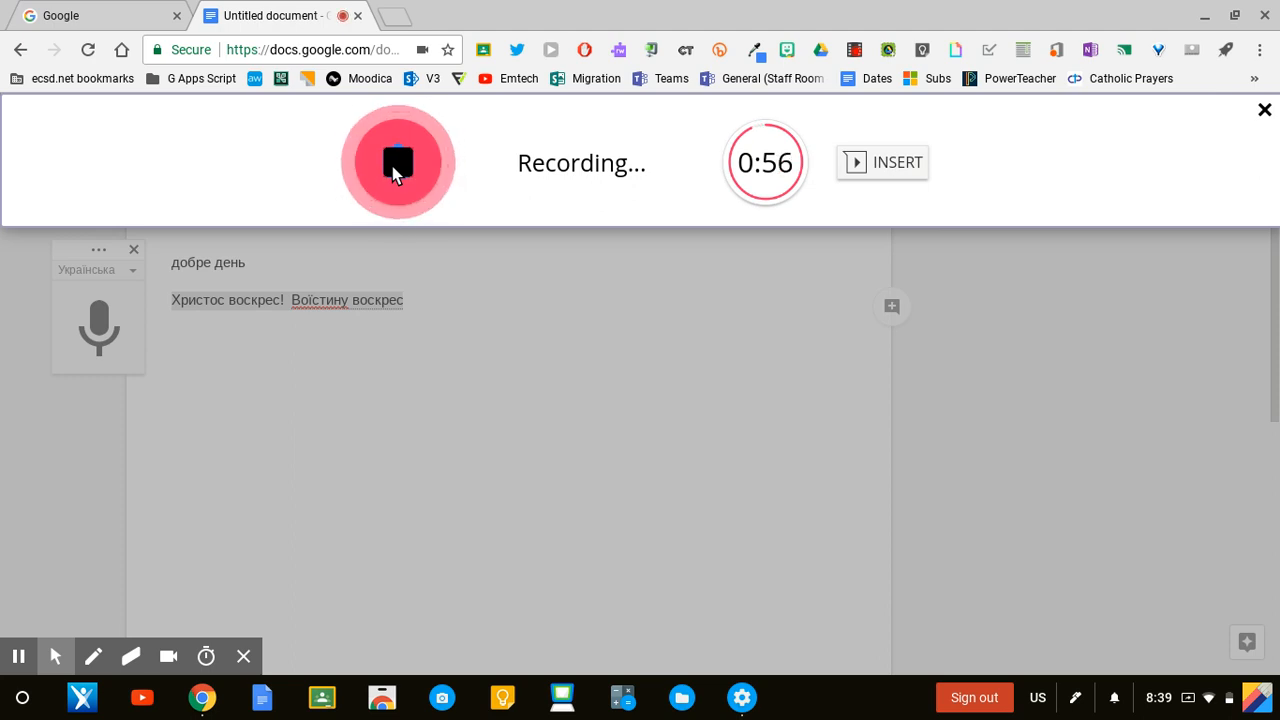
{"action": "left_click", "coordinate": [395, 166]}
{"action": "left_click", "coordinate": [911, 176]}
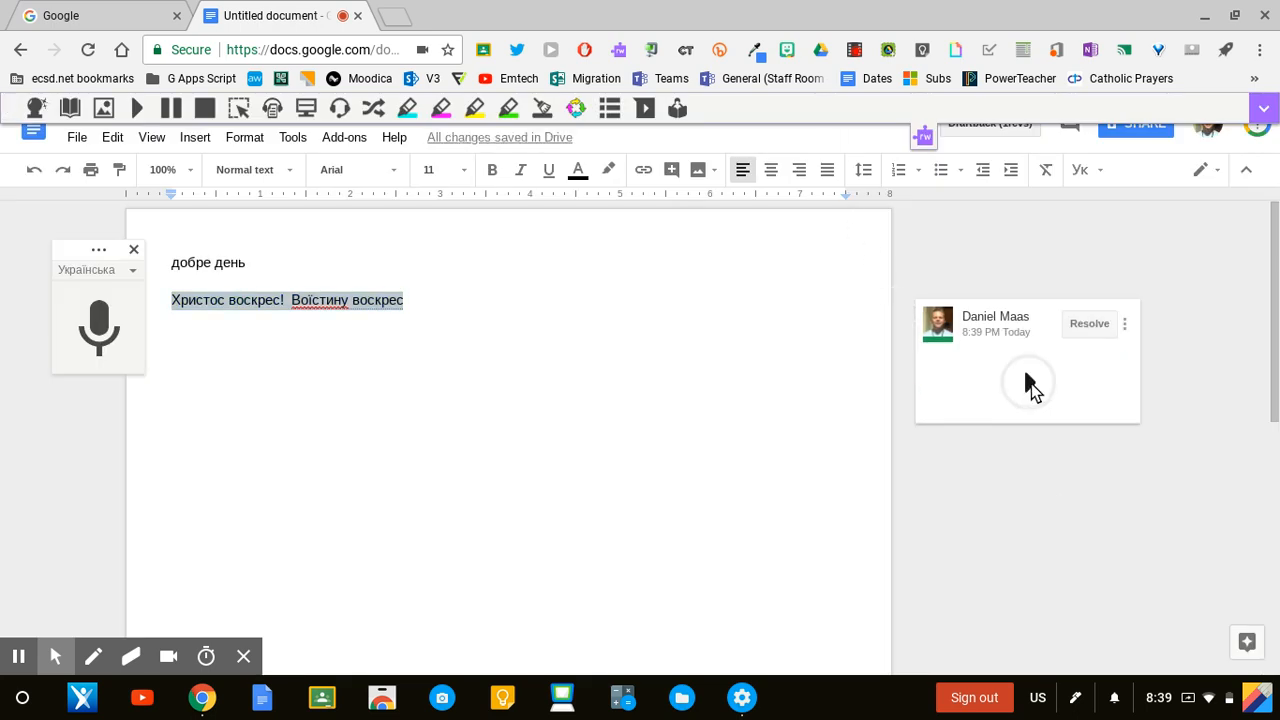
{"action": "left_click", "coordinate": [1031, 383]}
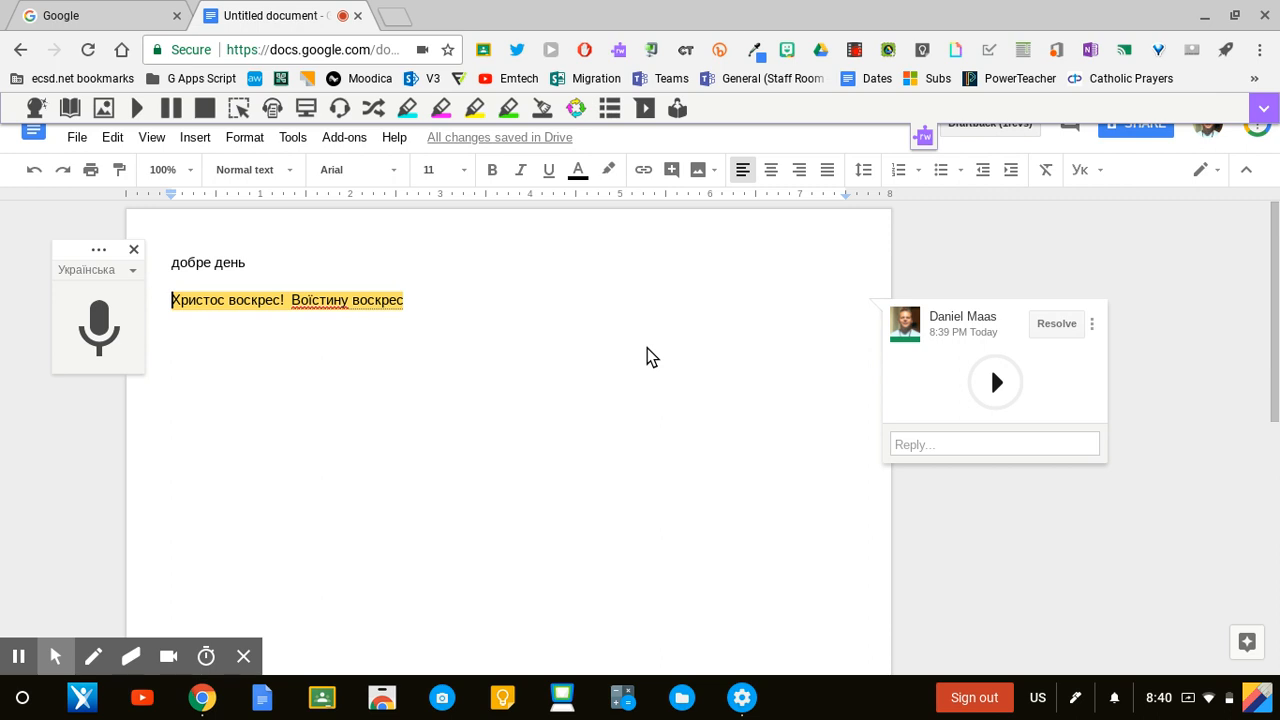
{"action": "left_click", "coordinate": [925, 138]}
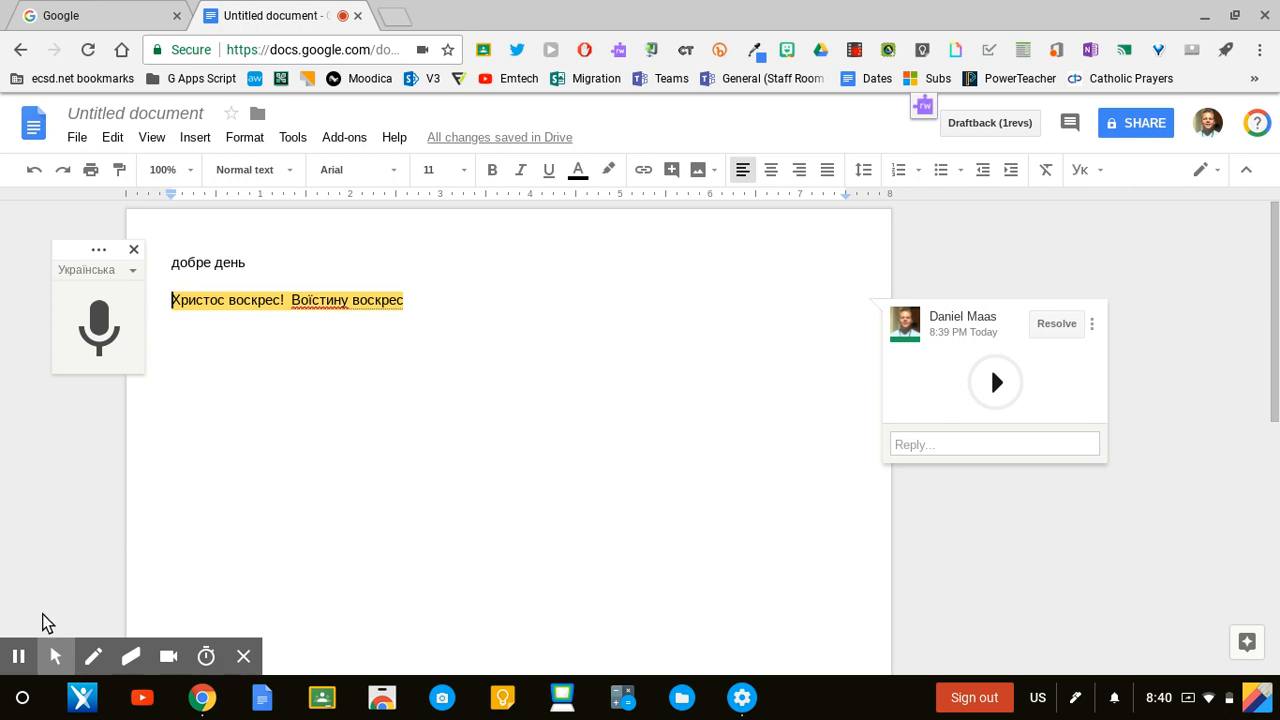
{"action": "mouse_move", "coordinate": [18, 657]}
{"action": "left_click", "coordinate": [82, 144]}
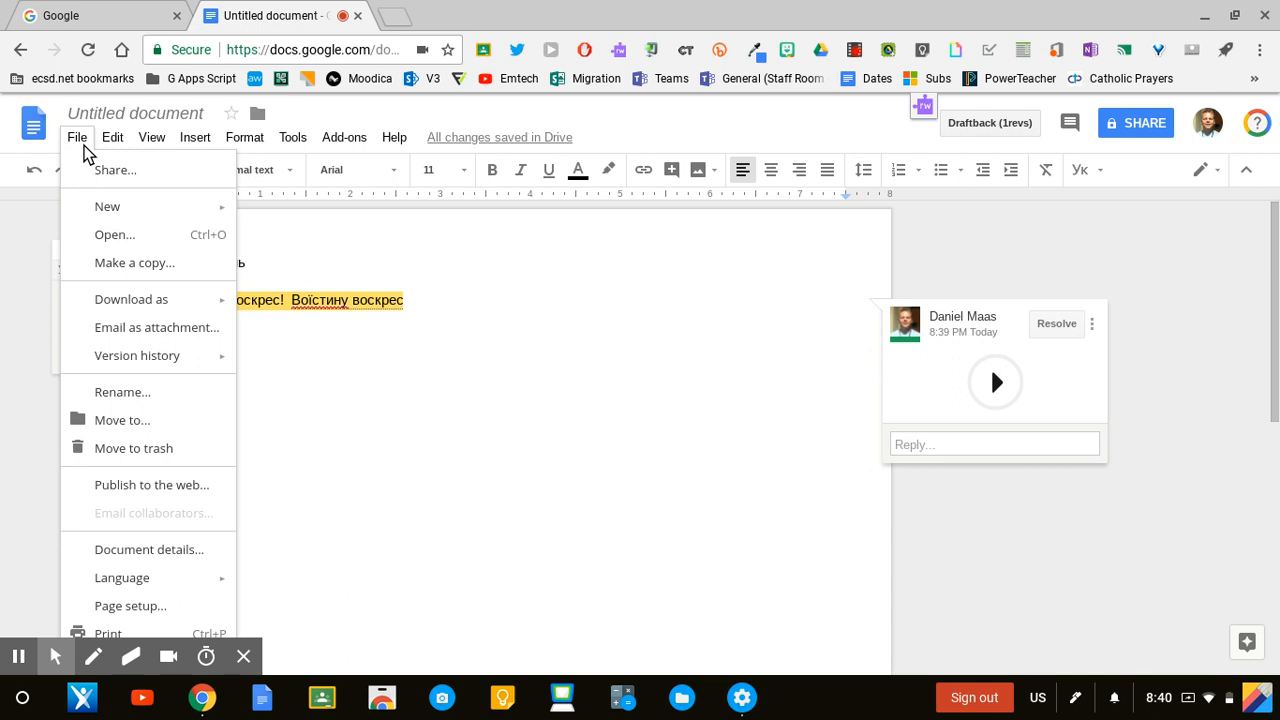
{"action": "left_click", "coordinate": [647, 444]}
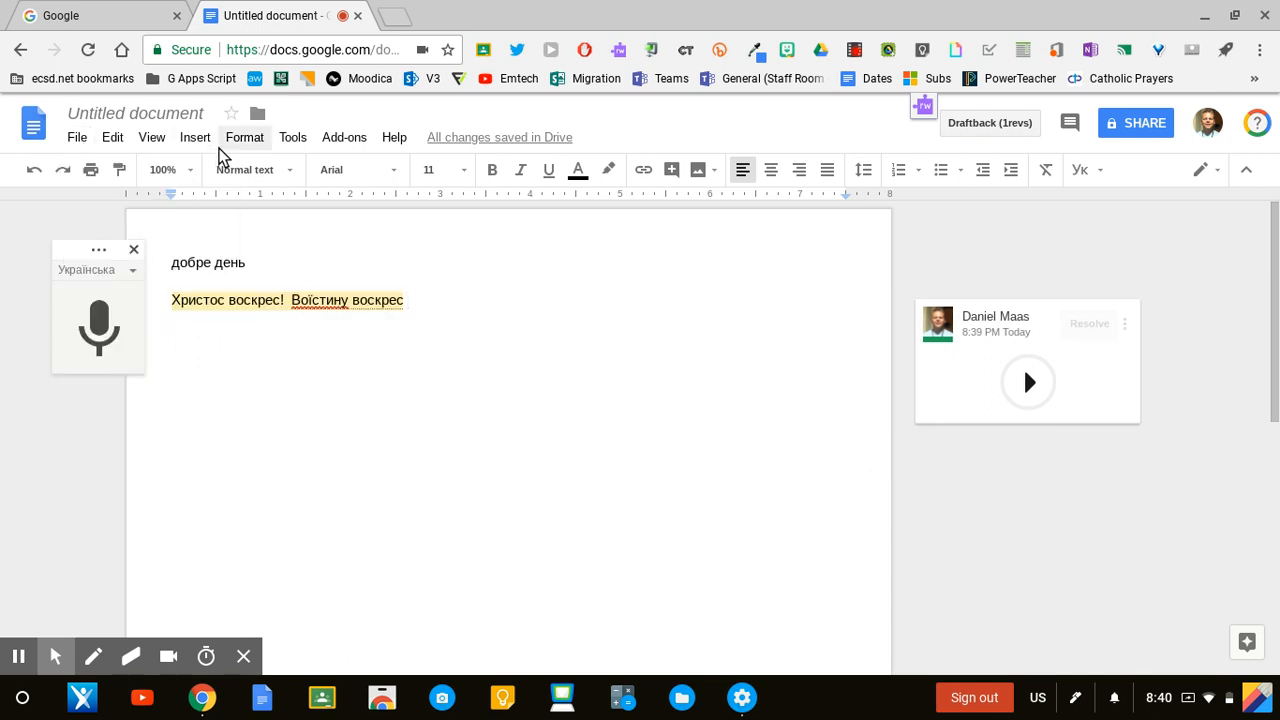
{"action": "left_click", "coordinate": [309, 141]}
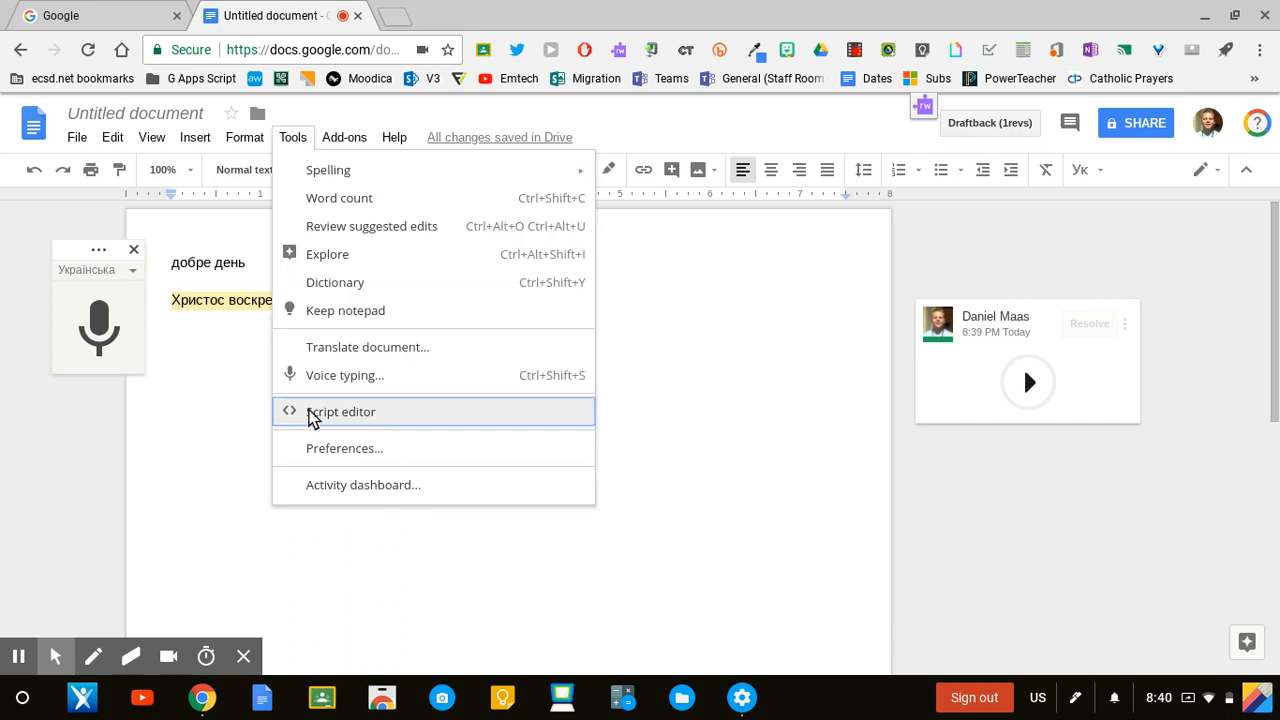
{"action": "left_click", "coordinate": [211, 400]}
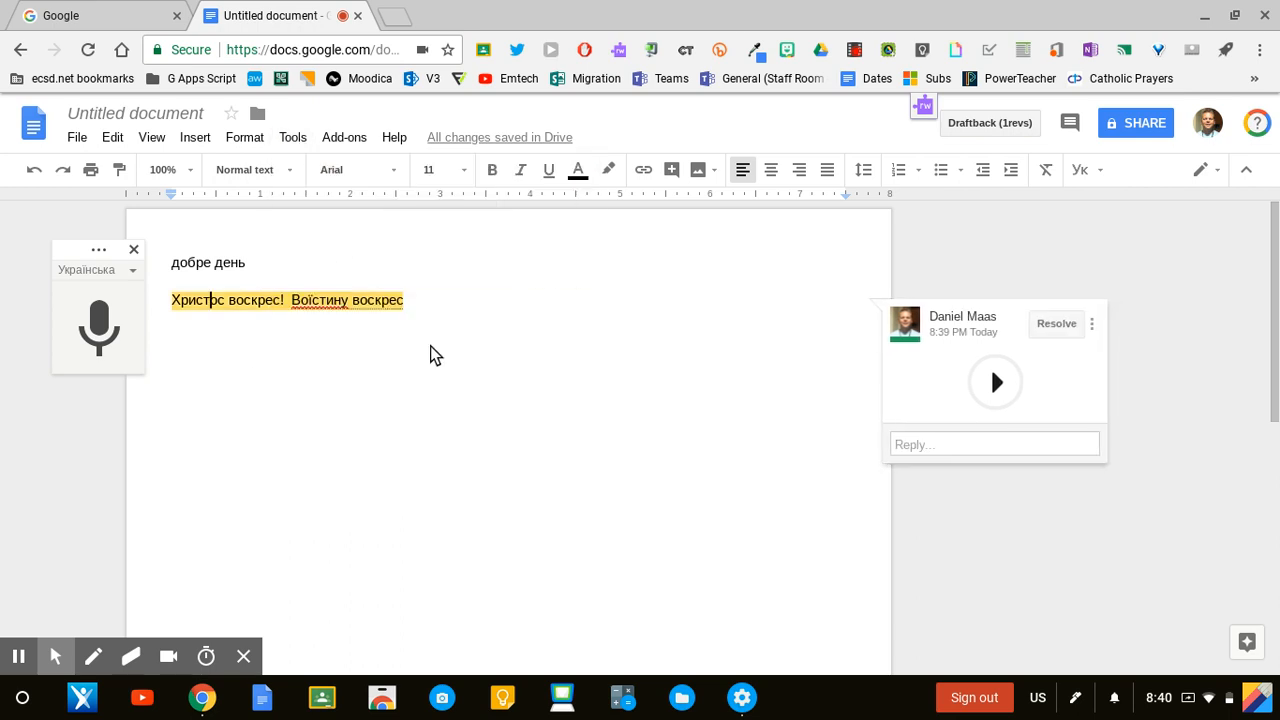
{"action": "left_click", "coordinate": [404, 301]}
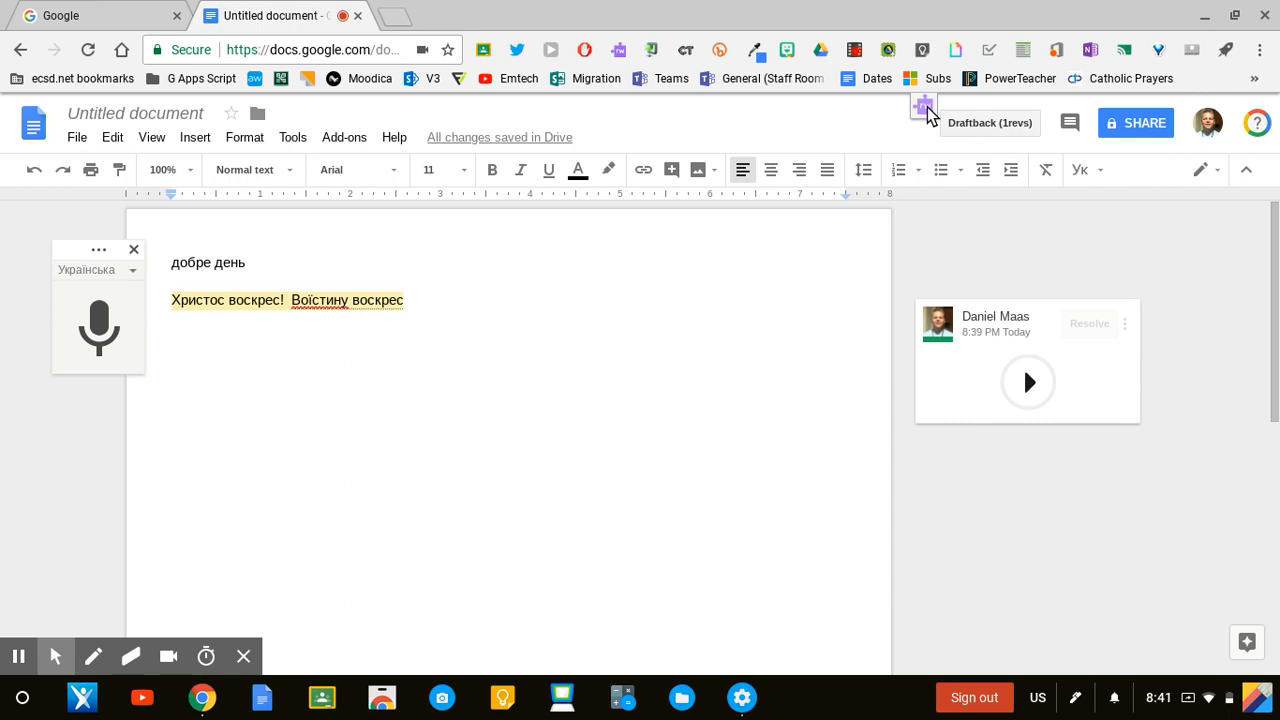
Search Google for "chrome web store" in the other browser tab and open the Chrome Web Store
{"action": "left_click", "coordinate": [110, 17]}
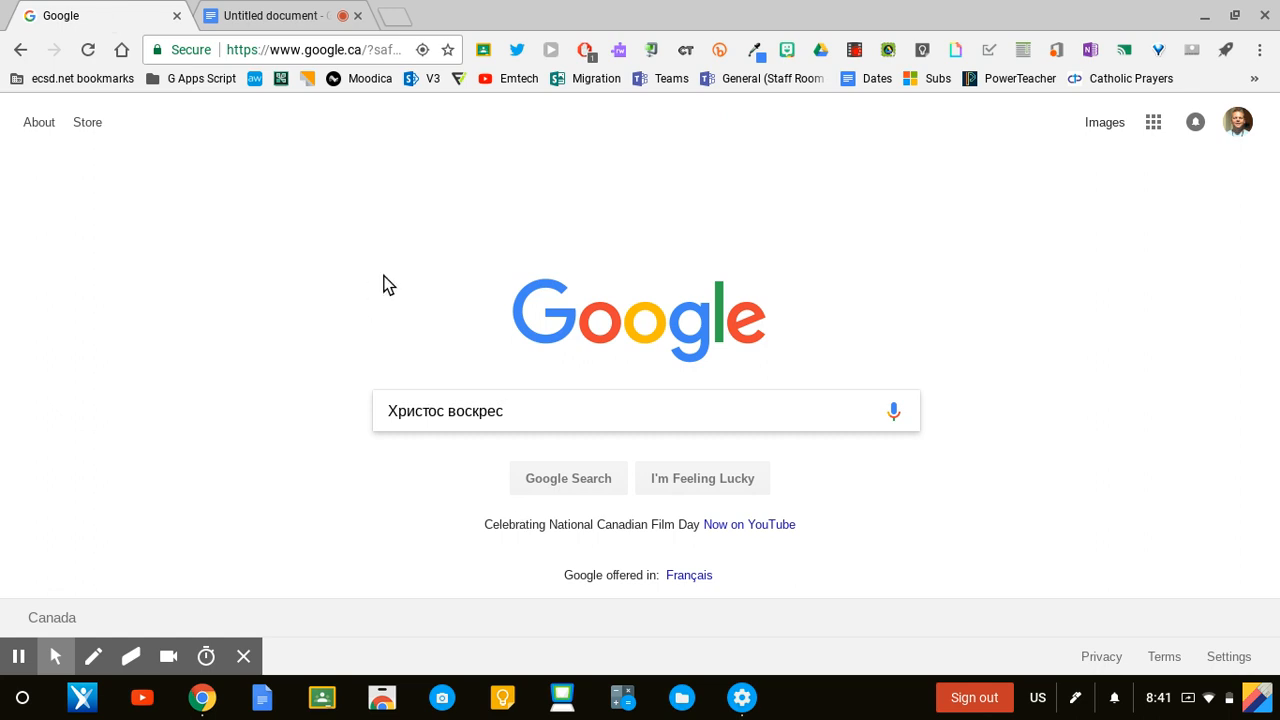
{"action": "left_click_drag", "start_coordinate": [514, 417], "coordinate": [380, 423]}
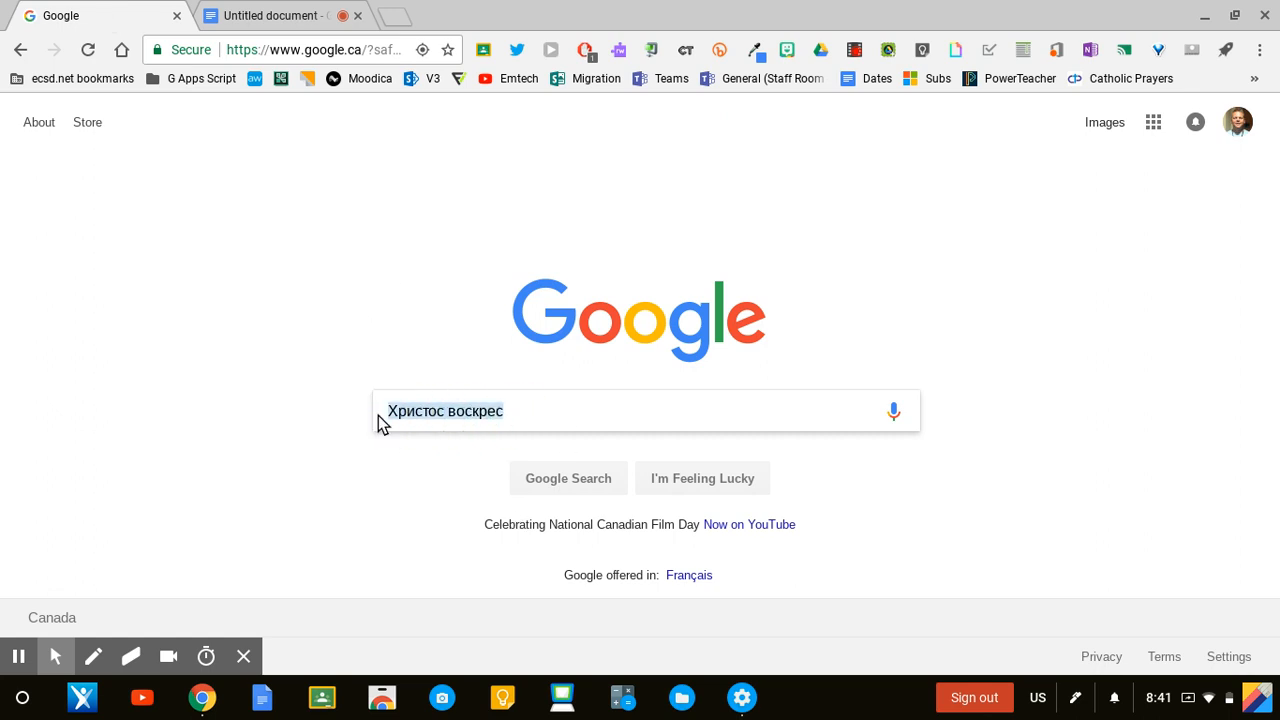
{"action": "type", "text": "chrome we"}
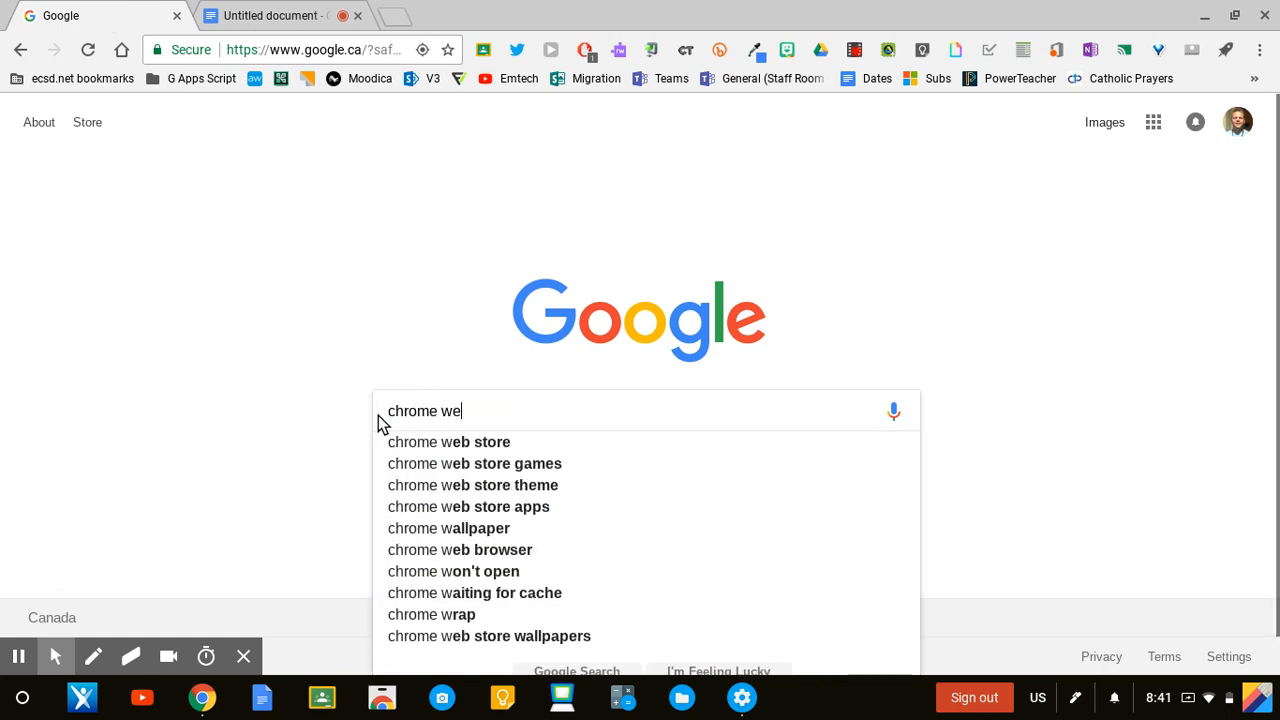
{"action": "type", "text": "b store"}
{"action": "key", "text": "Return"}
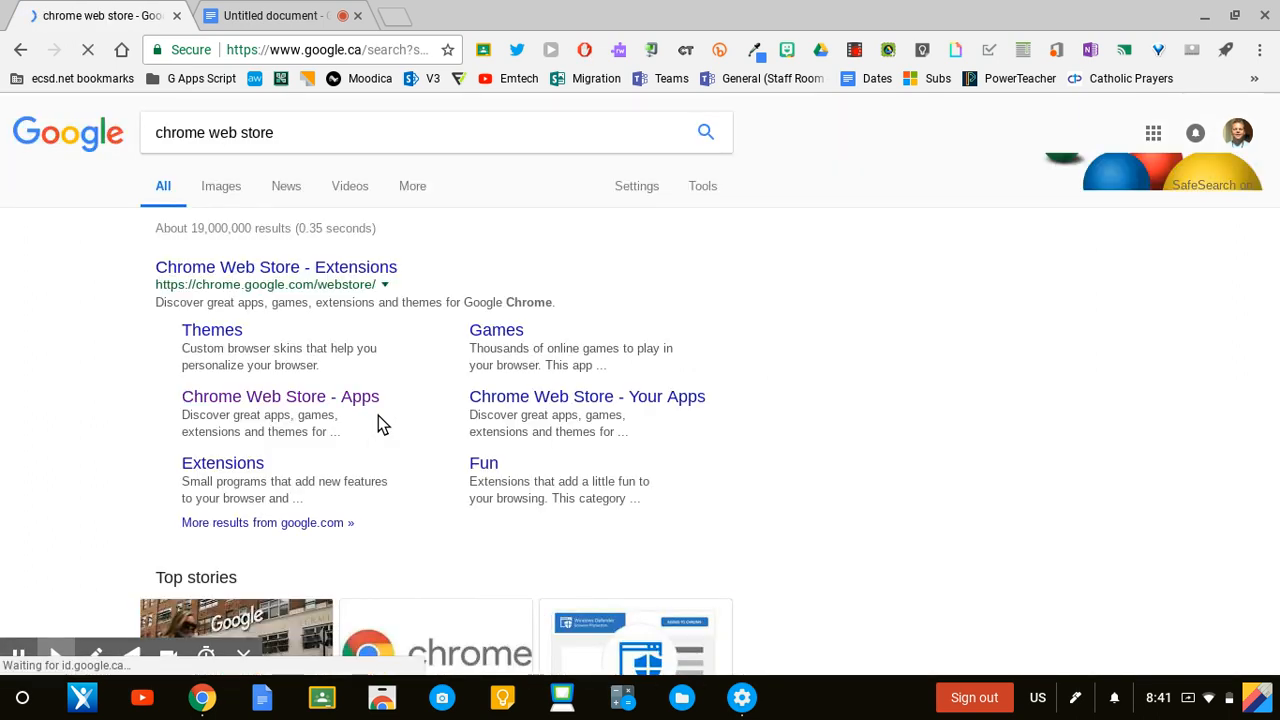
{"action": "left_click", "coordinate": [366, 268]}
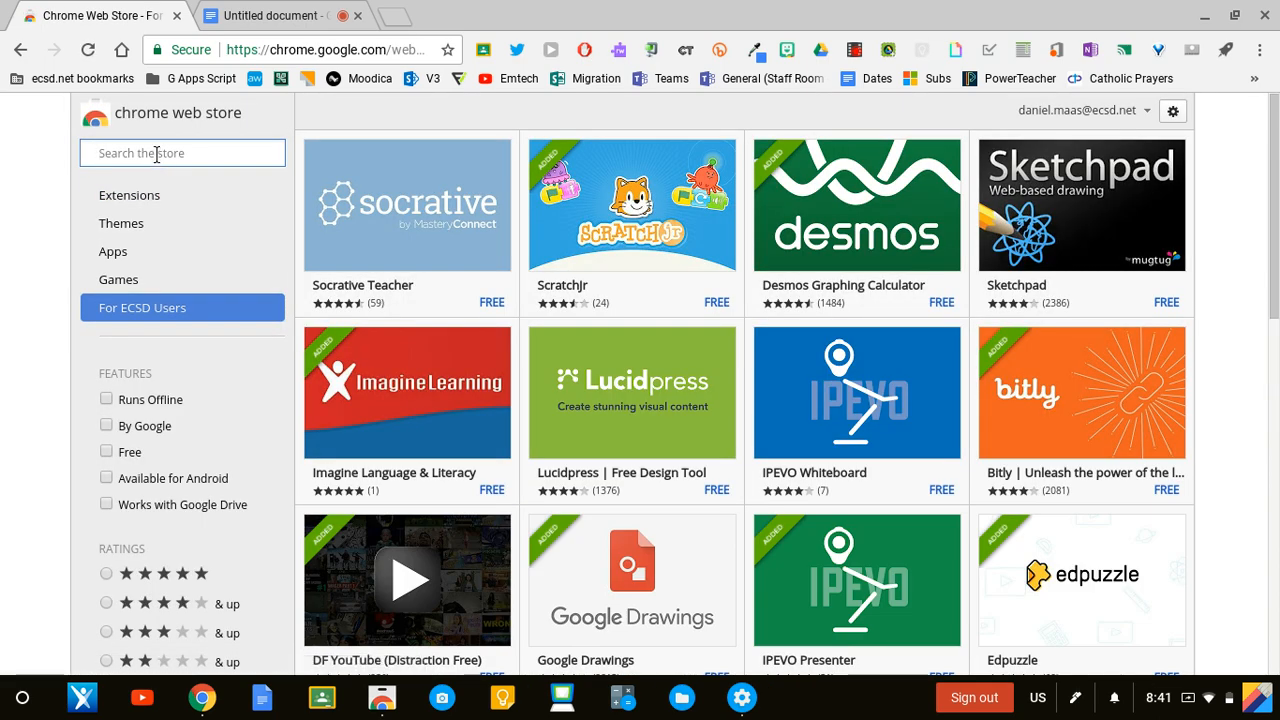
Search the Chrome Web Store for "google translate"
{"action": "type", "text": "googl"}
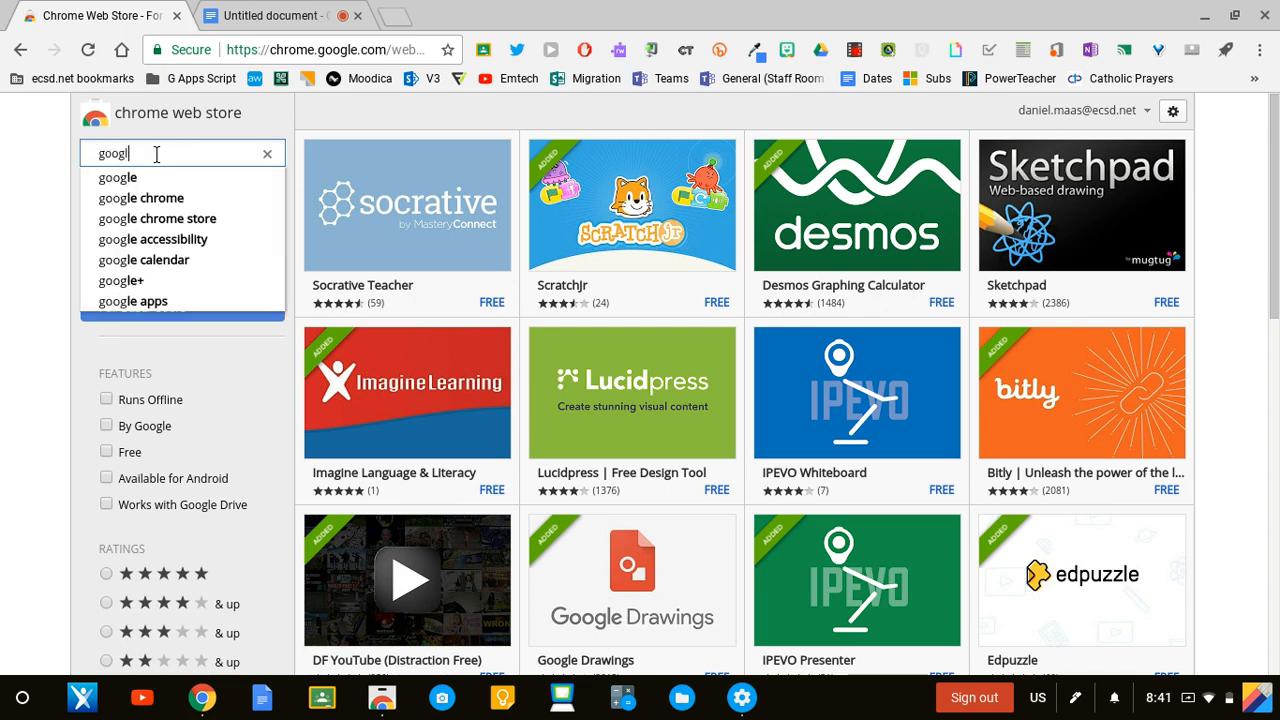
{"action": "type", "text": "e translate"}
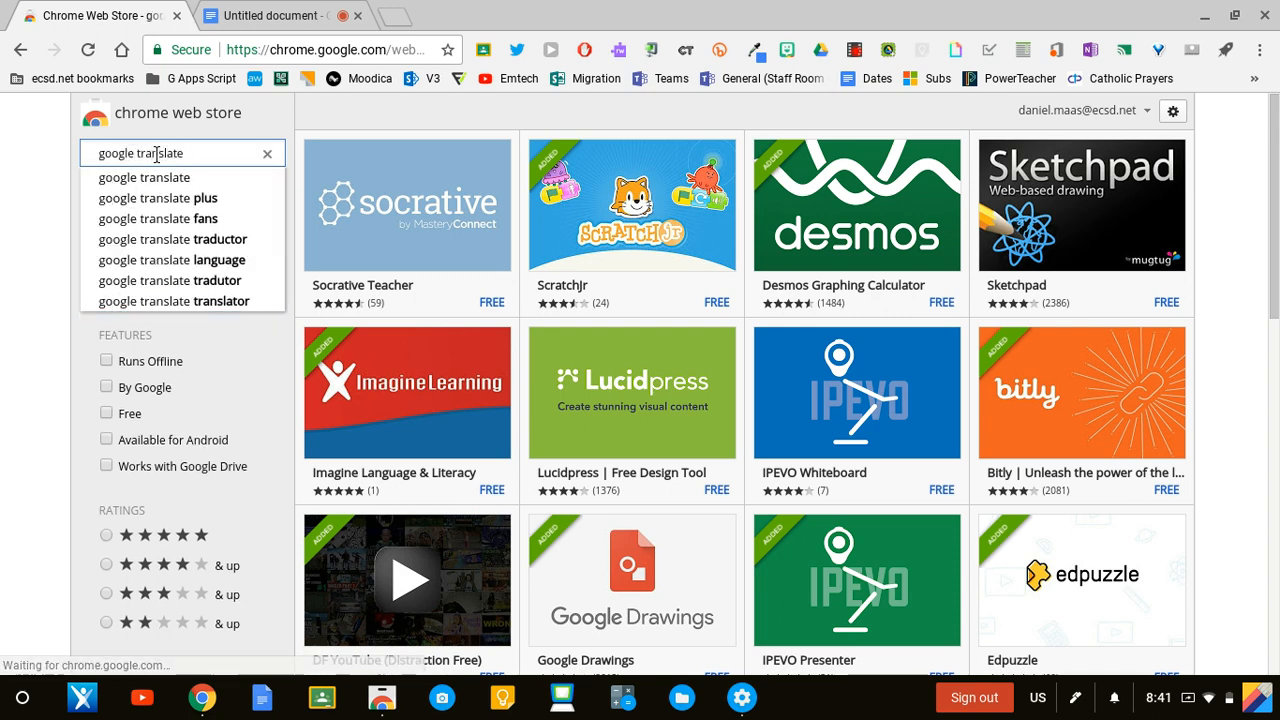
{"action": "key", "text": "Return"}
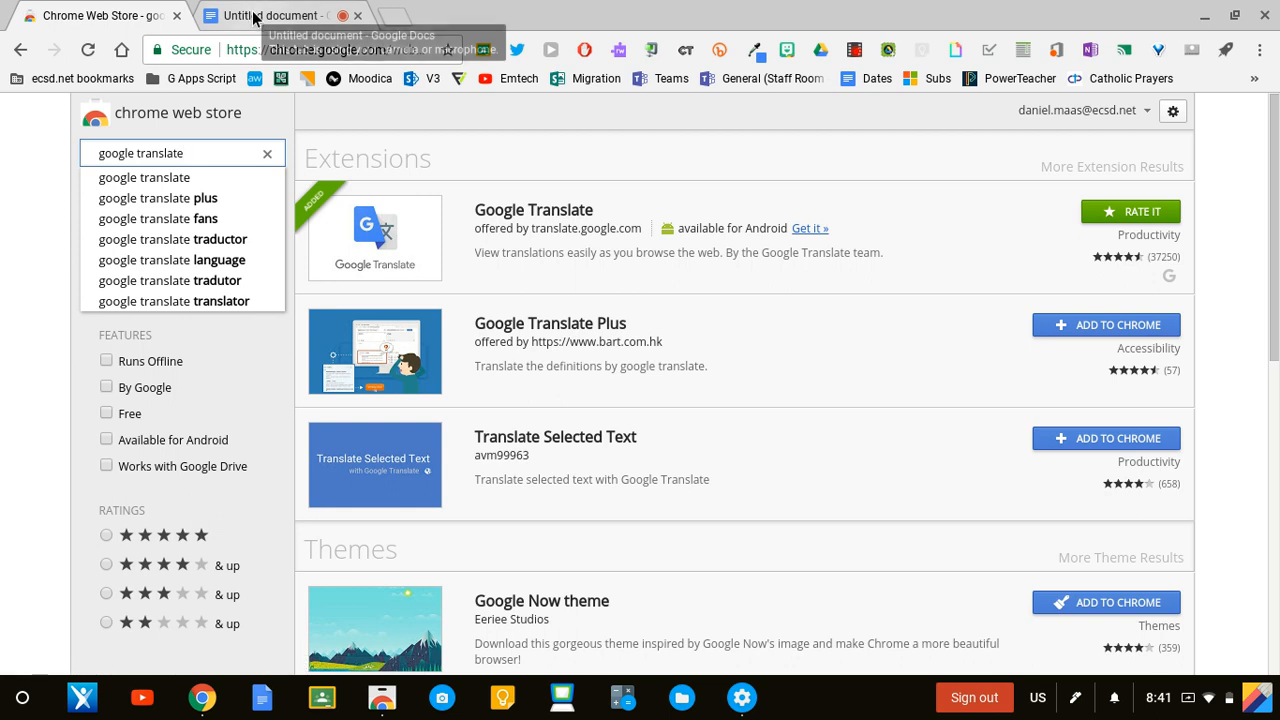
Return to the document and translate a copy of the line "Христос воскрес! Воїстину воскрес" with the Google Translate extension, closing its popup at the end
{"action": "left_click", "coordinate": [340, 16]}
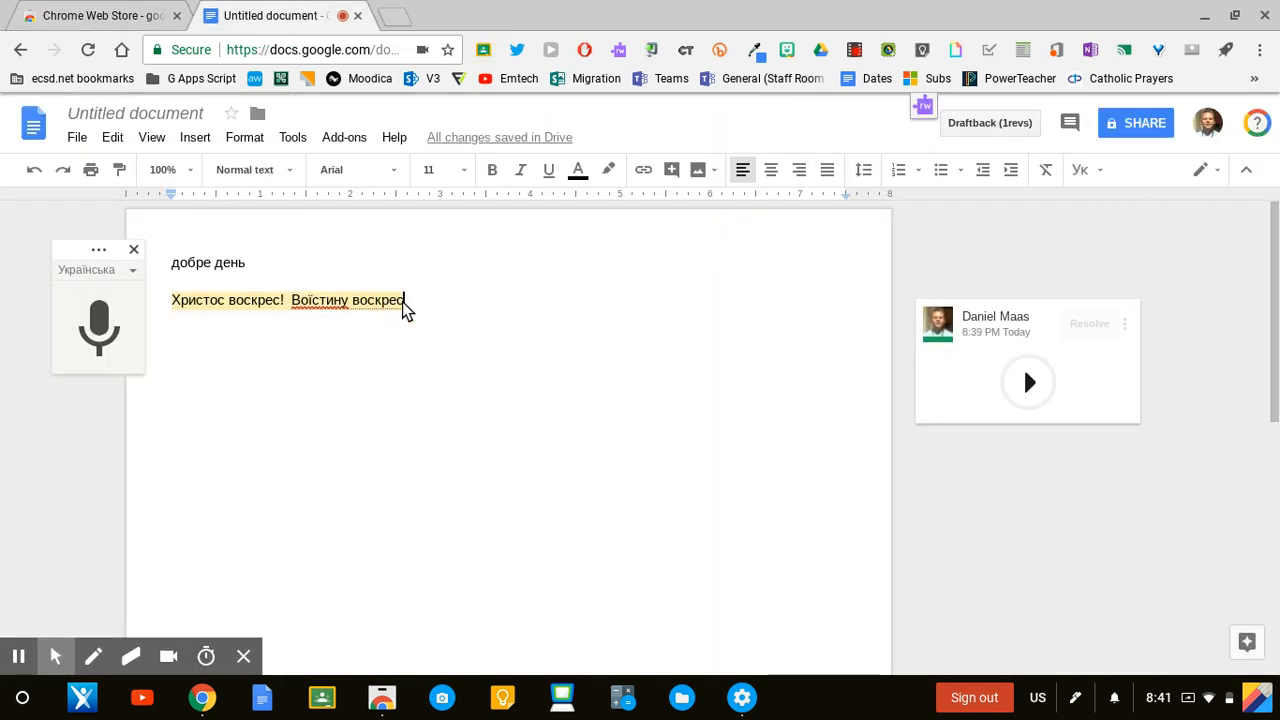
{"action": "left_click_drag", "start_coordinate": [404, 304], "coordinate": [170, 309]}
{"action": "key", "text": "ctrl+c"}
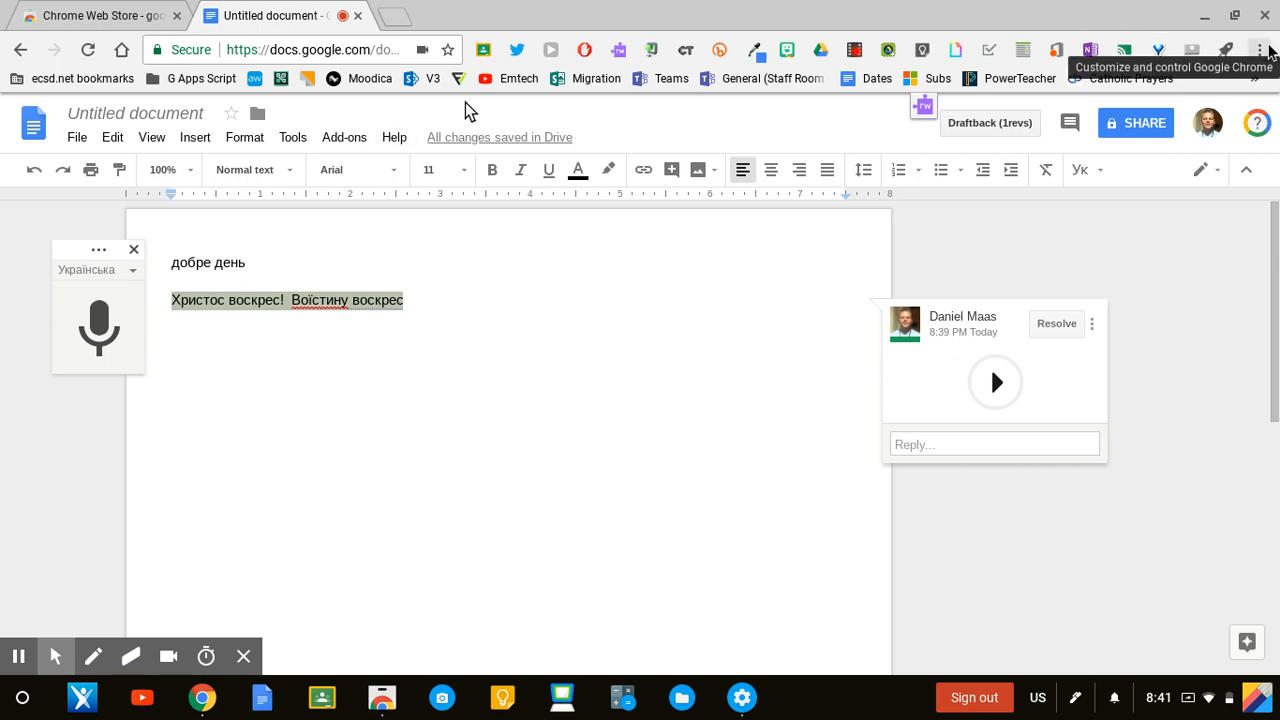
{"action": "left_click", "coordinate": [1260, 50]}
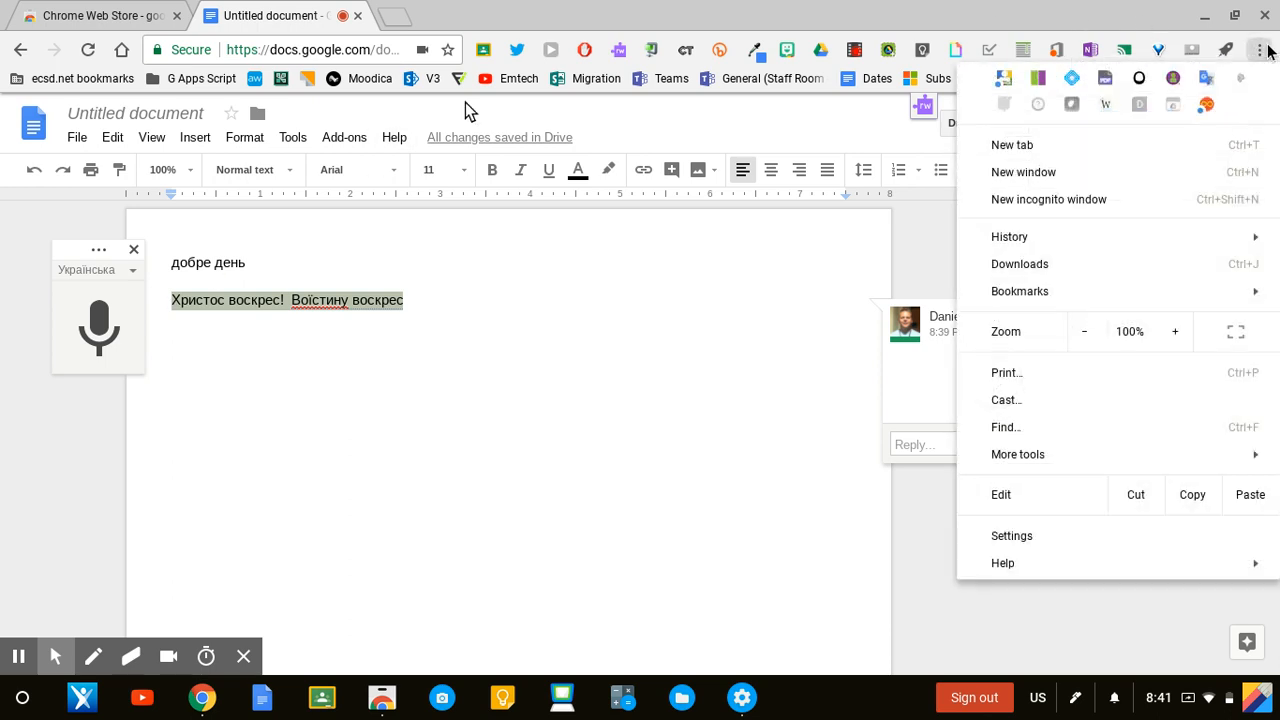
{"action": "left_click", "coordinate": [1205, 78]}
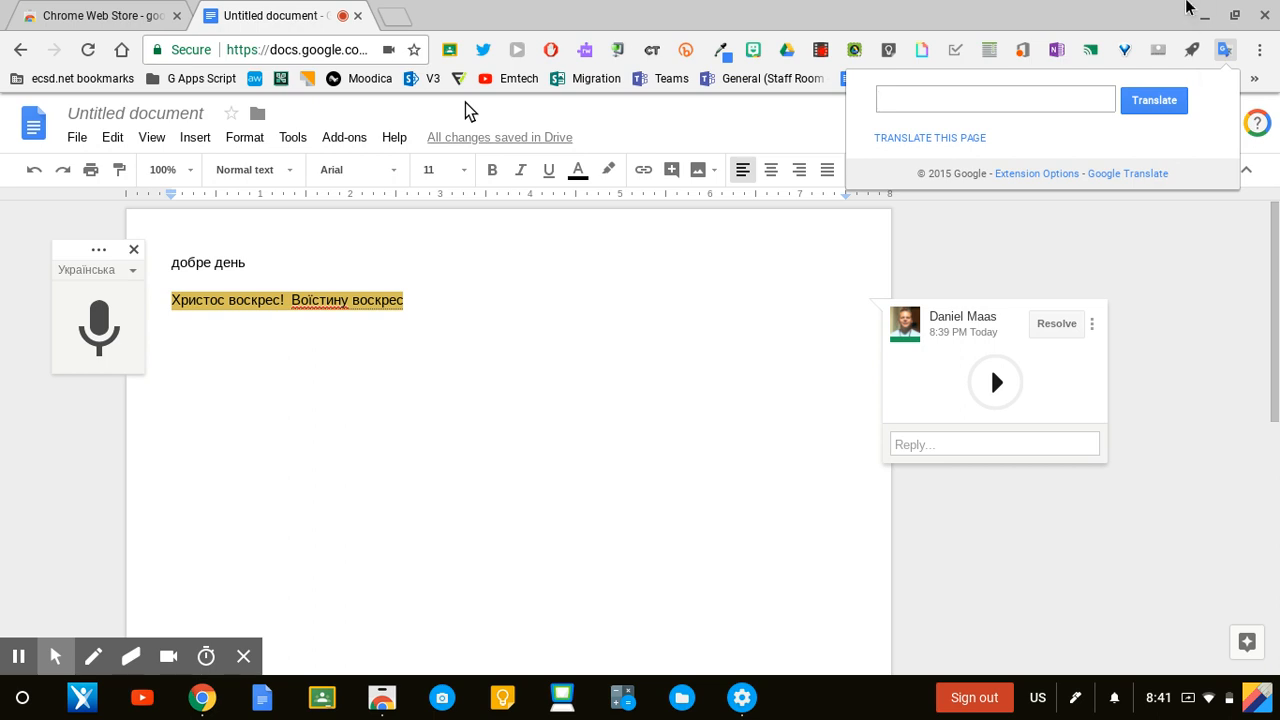
{"action": "key", "text": "ctrl+v"}
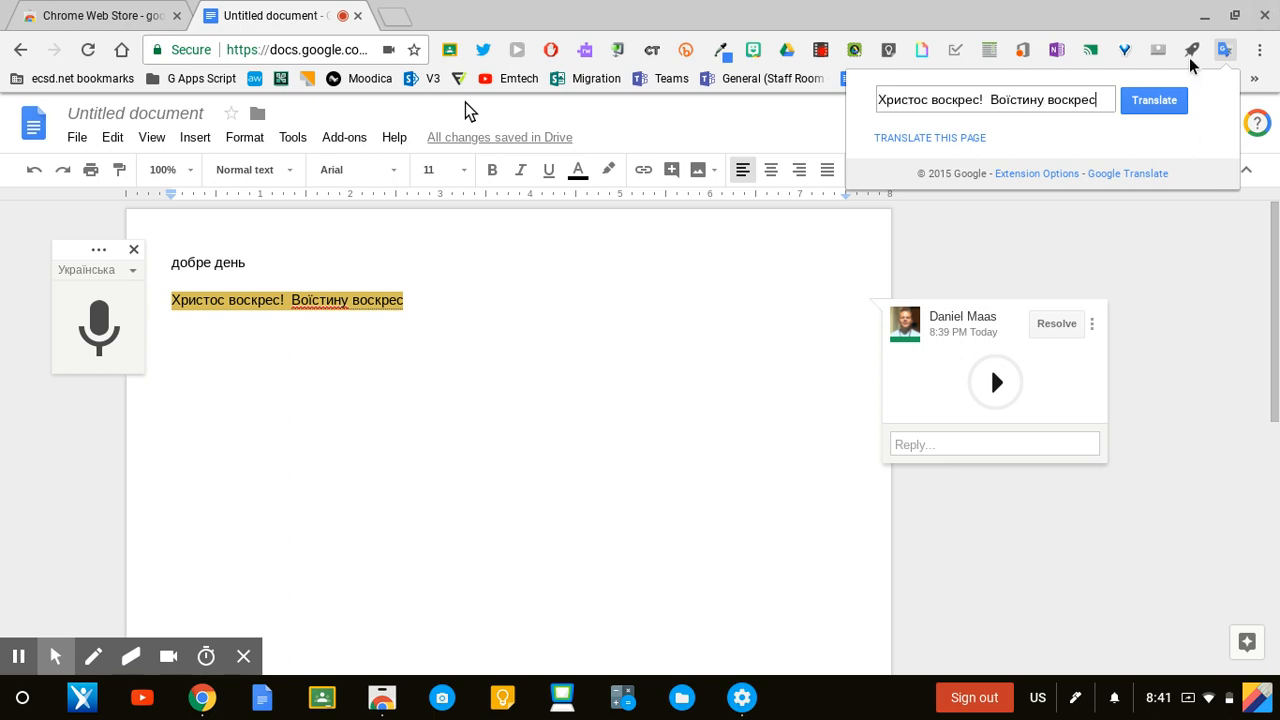
{"action": "left_click", "coordinate": [1140, 105]}
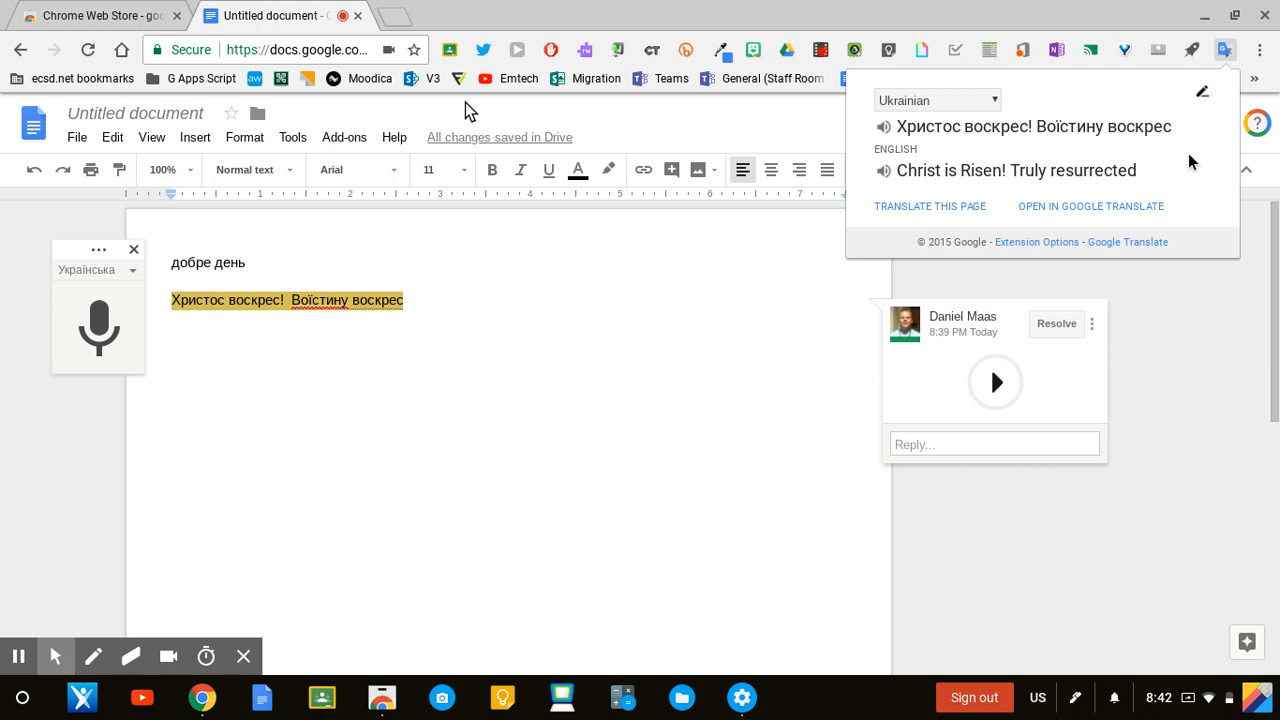
{"action": "left_click", "coordinate": [1226, 51]}
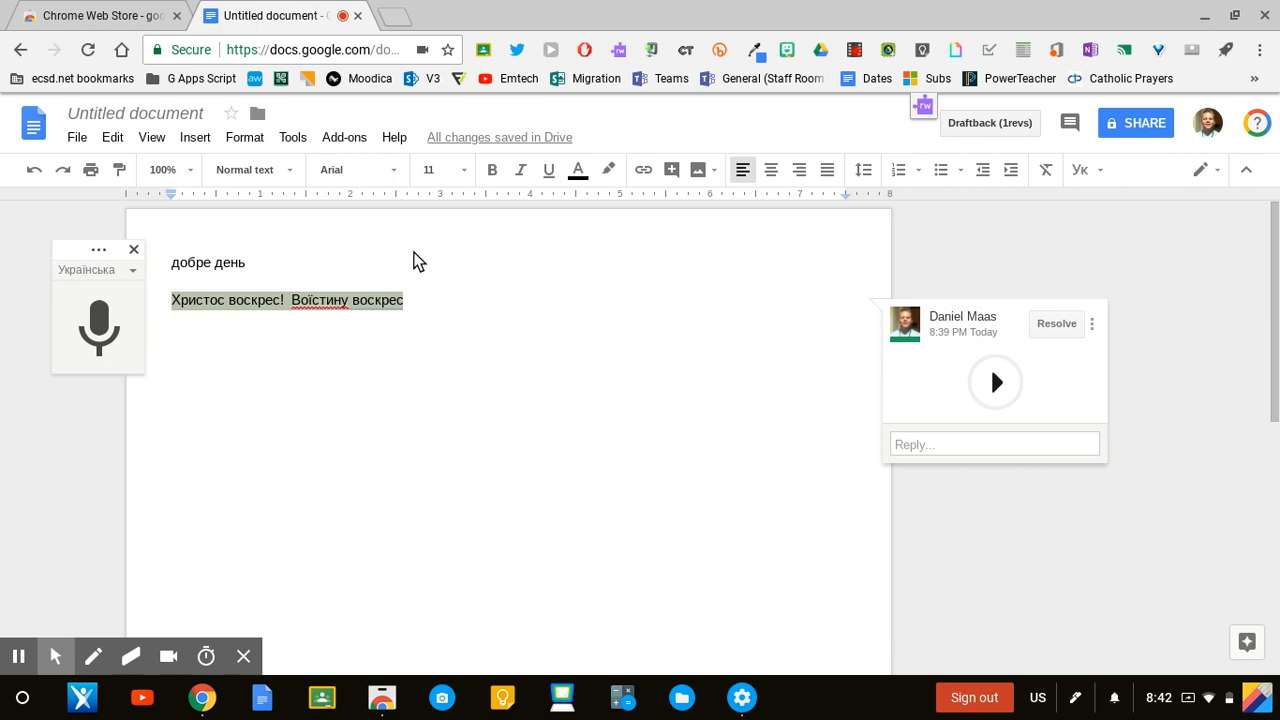